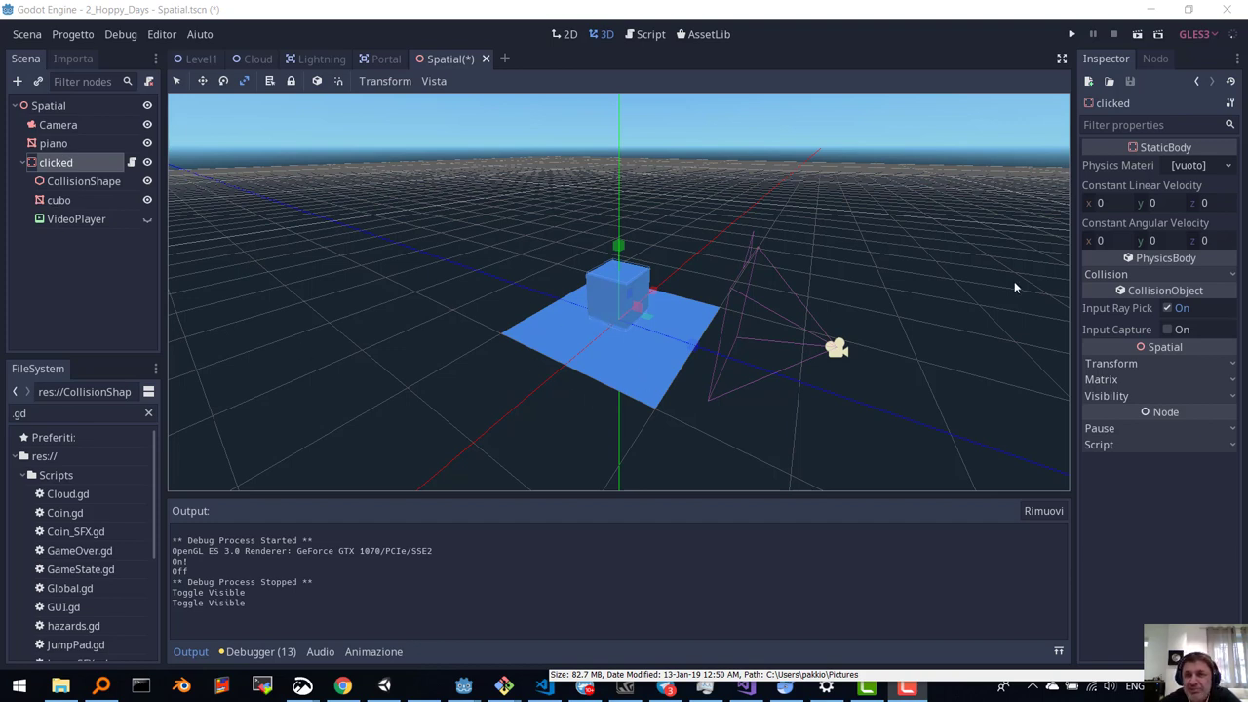
- Save and run the scene, click the cube to hide, show and hide the video, then stop the game
{"action": "left_click", "coordinate": [1137, 35]}
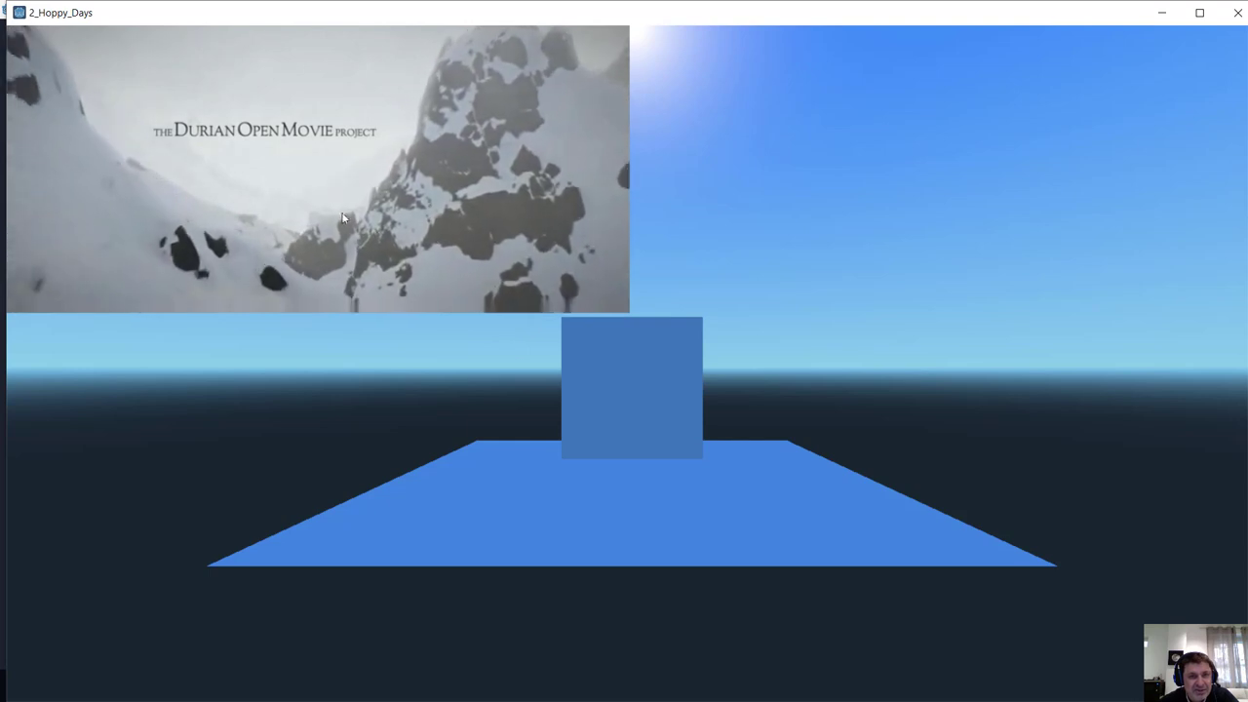
{"action": "left_click", "coordinate": [641, 409]}
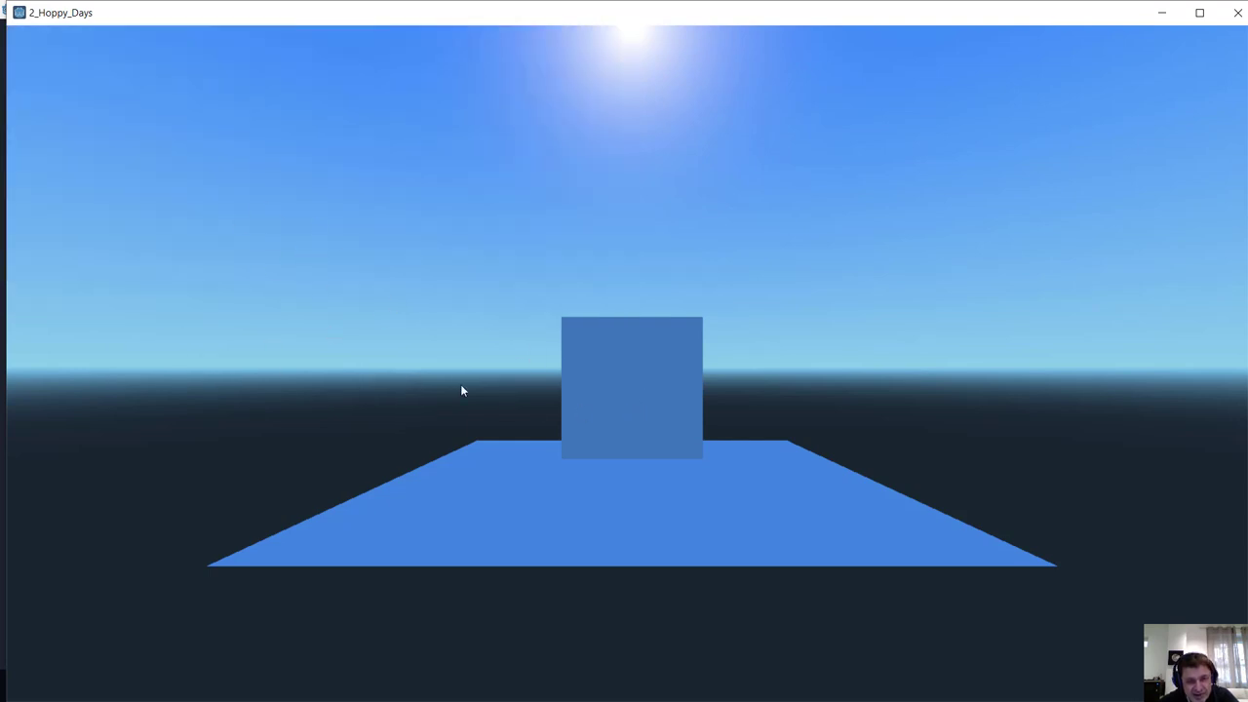
{"action": "left_click", "coordinate": [600, 400]}
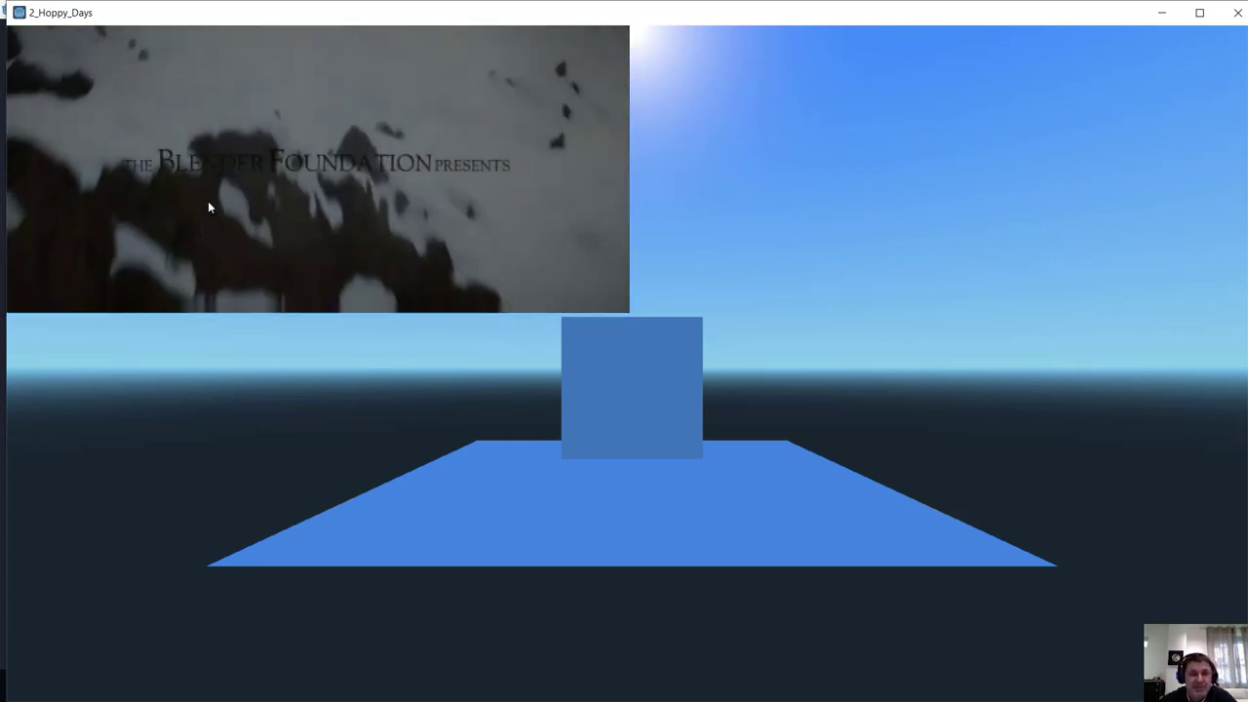
{"action": "left_click", "coordinate": [635, 392]}
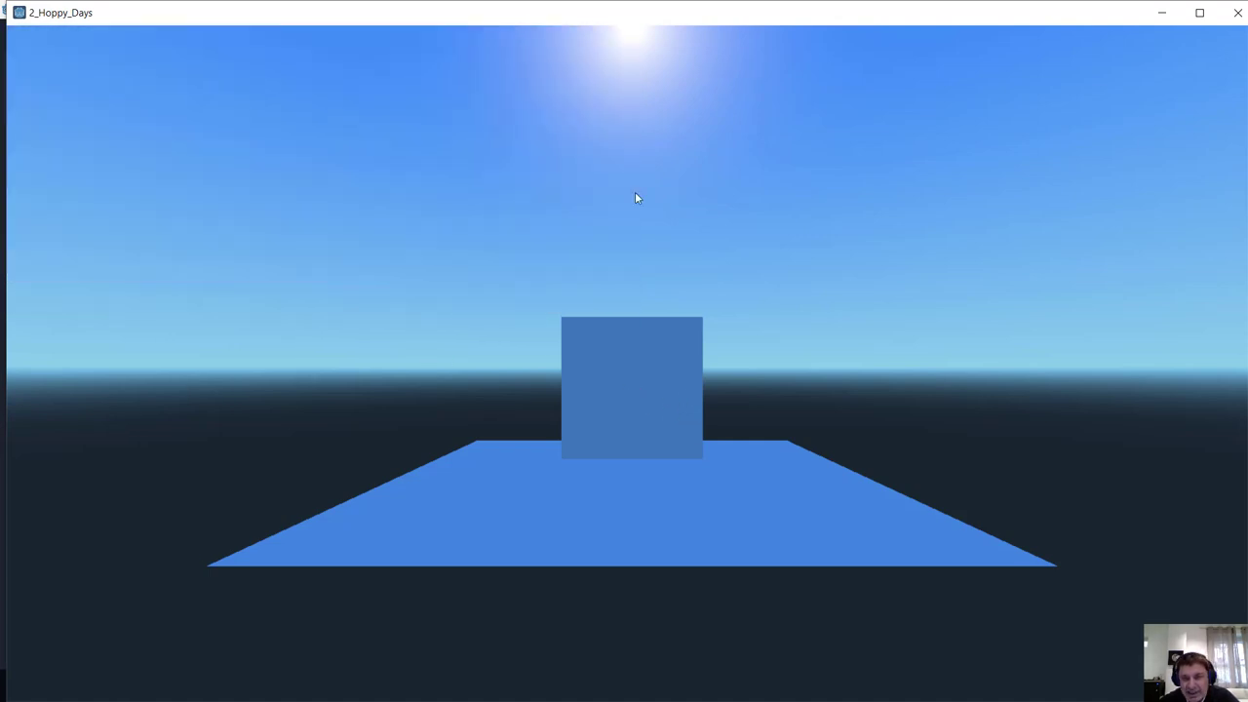
{"action": "left_click", "coordinate": [1237, 13]}
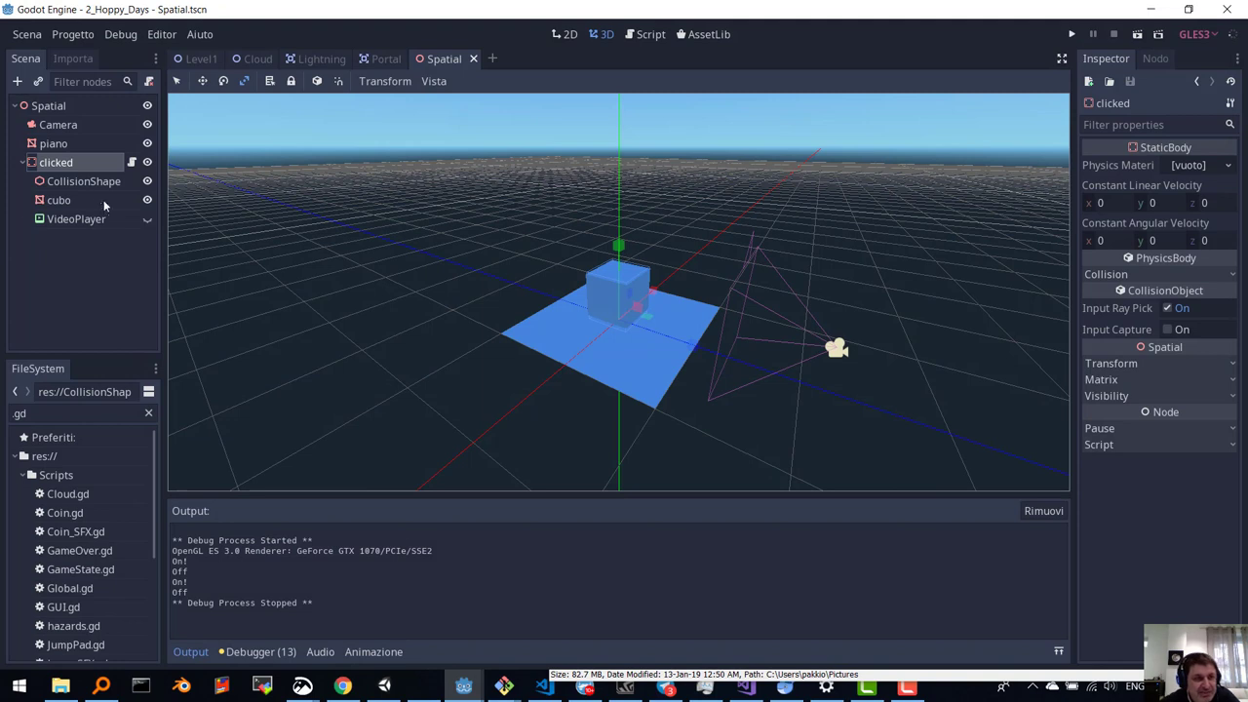
- Select the clicked, CollisionShape, cubo and VideoPlayer nodes in turn to view their properties
{"action": "left_click", "coordinate": [62, 167]}
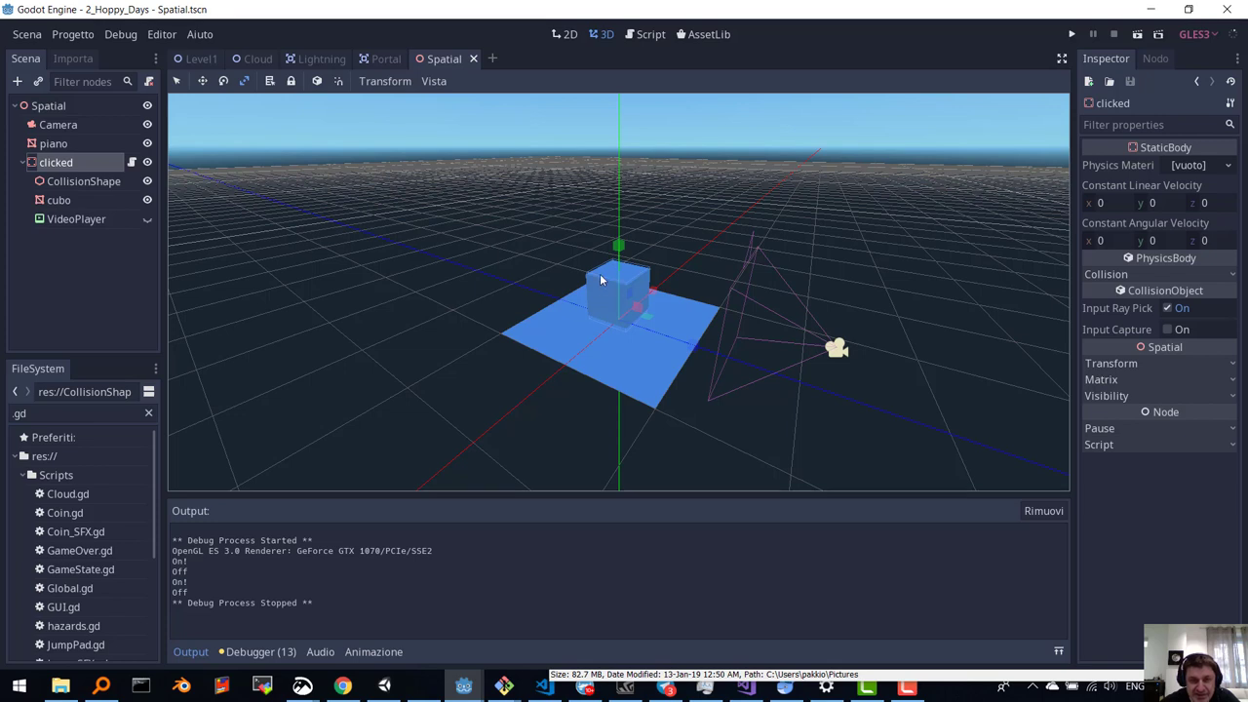
{"action": "left_click", "coordinate": [79, 180]}
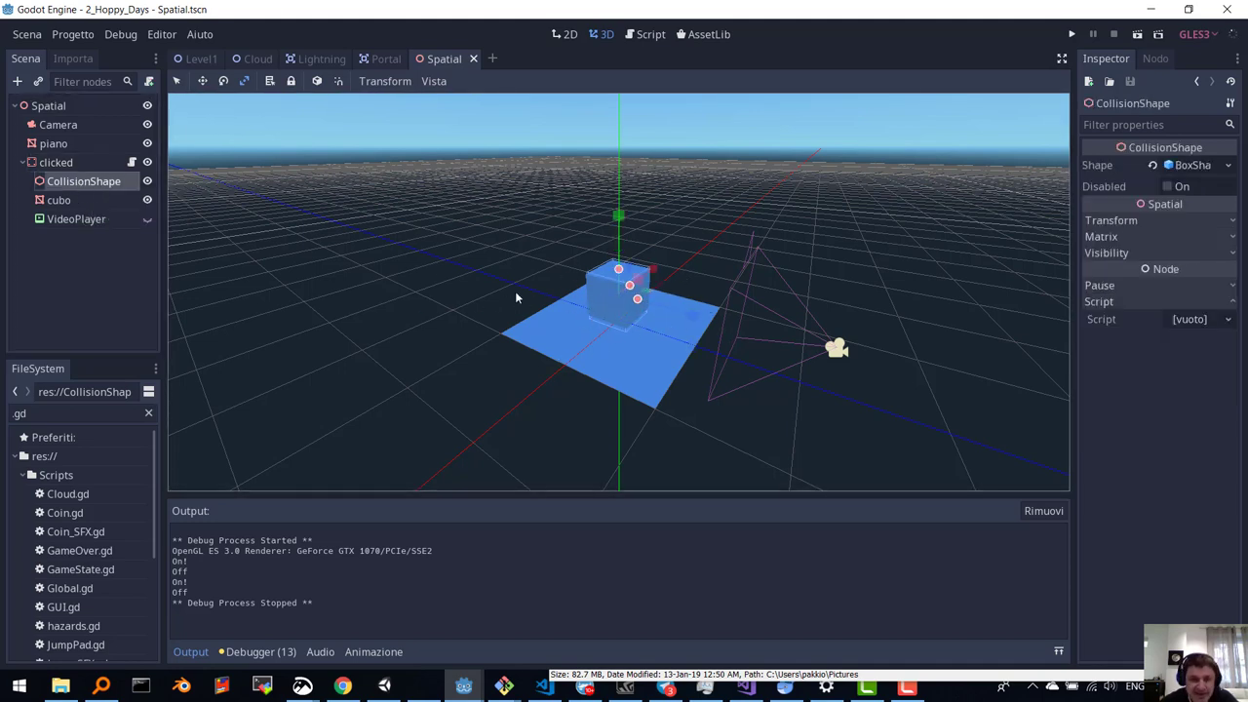
{"action": "left_click", "coordinate": [60, 201]}
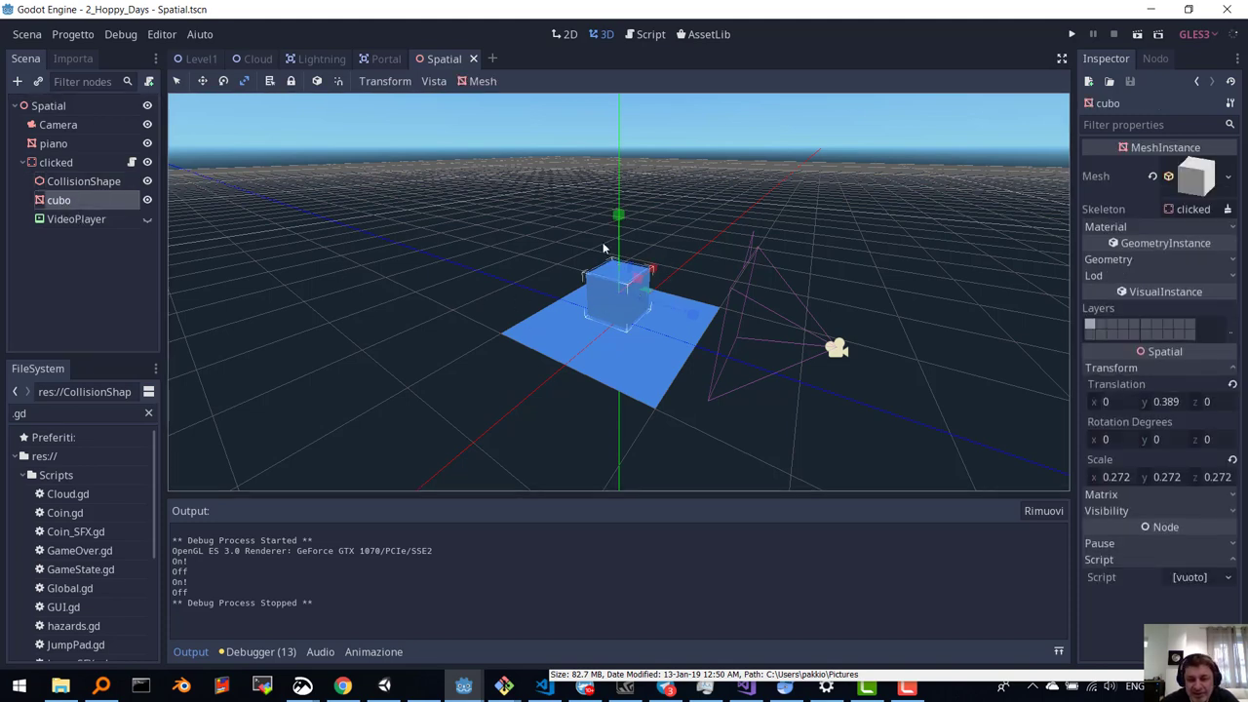
{"action": "left_click", "coordinate": [75, 220]}
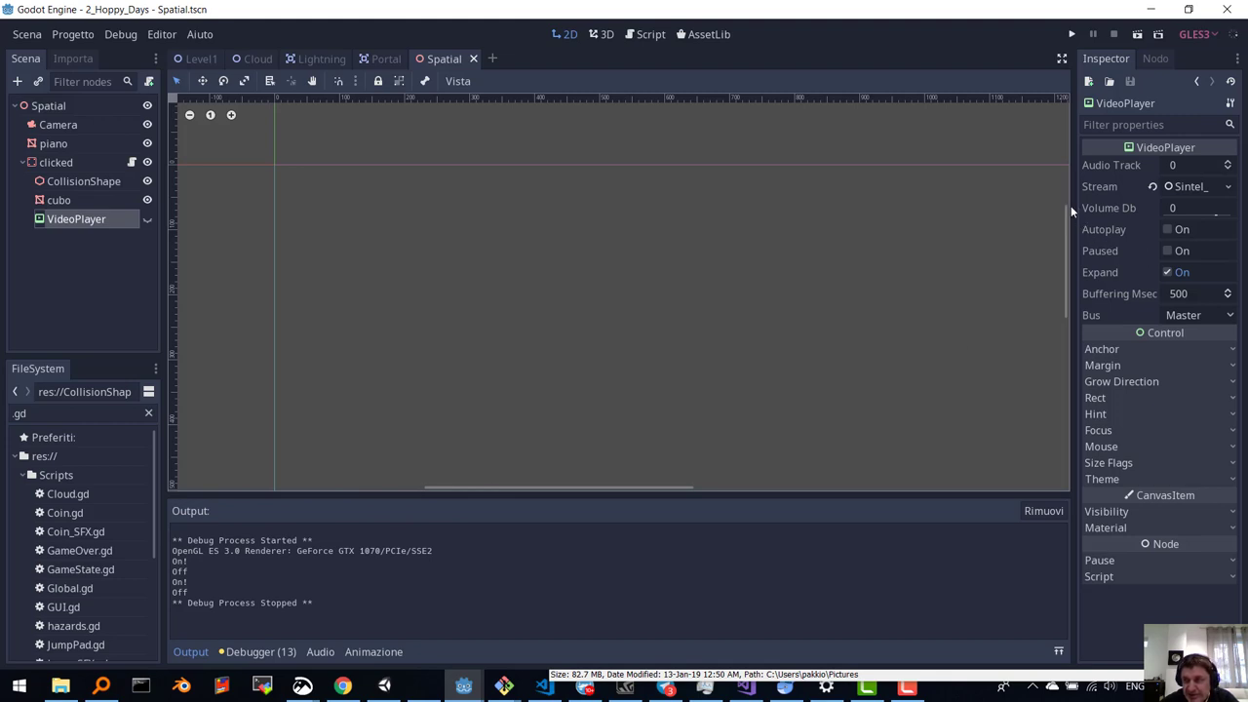
- Resize the Inspector dock and open the clicked node's clicked.gd script
{"action": "left_click_drag", "start_coordinate": [1073, 205], "coordinate": [790, 195]}
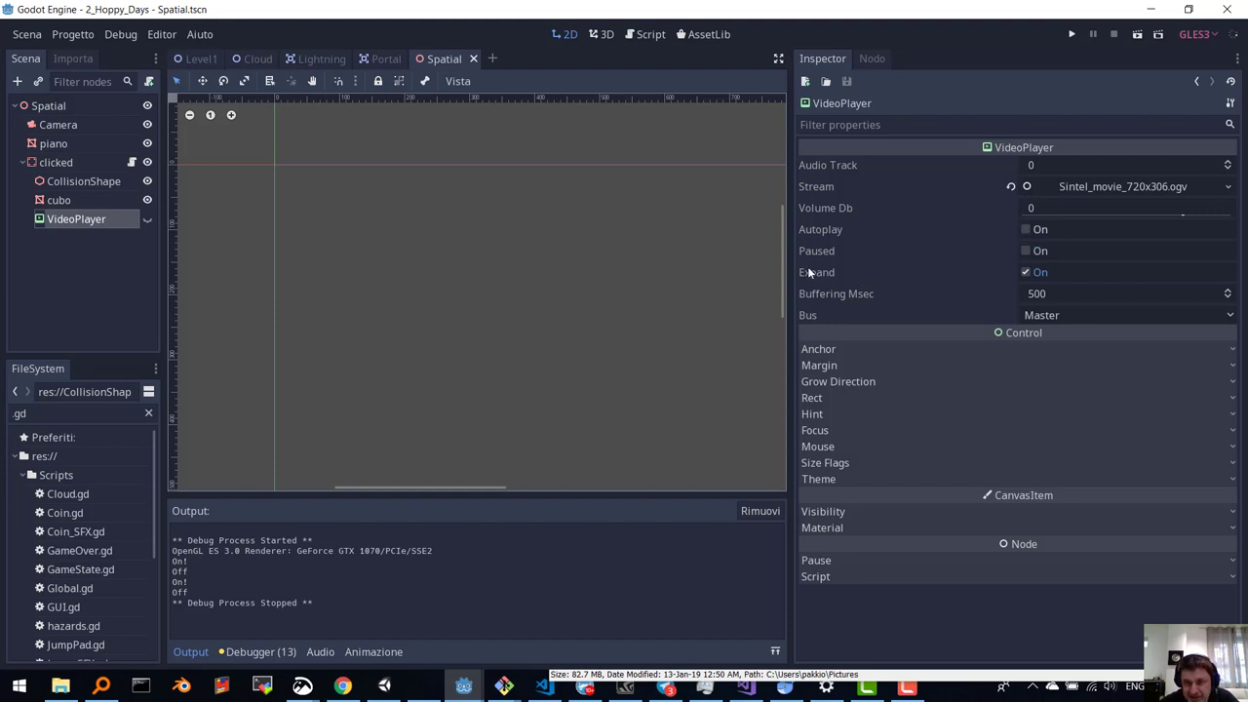
{"action": "left_click_drag", "start_coordinate": [791, 261], "coordinate": [970, 260]}
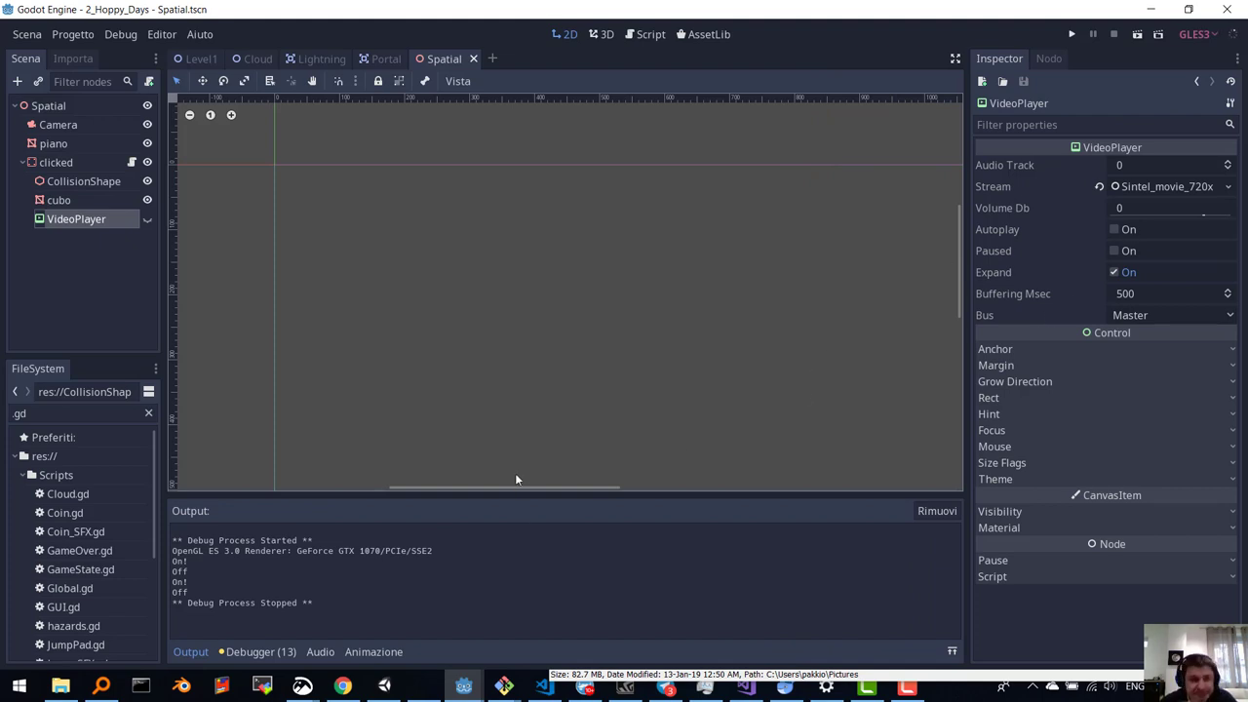
{"action": "left_click", "coordinate": [133, 163]}
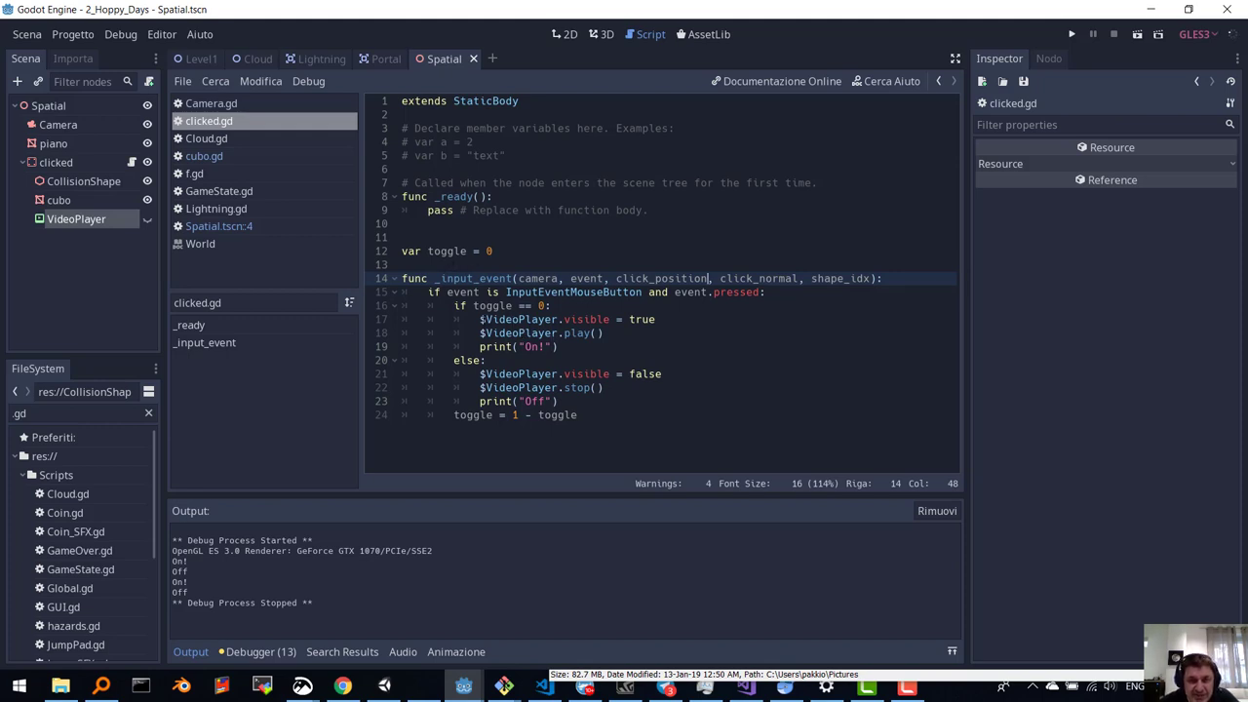
{"action": "left_click_drag", "start_coordinate": [480, 319], "coordinate": [651, 320]}
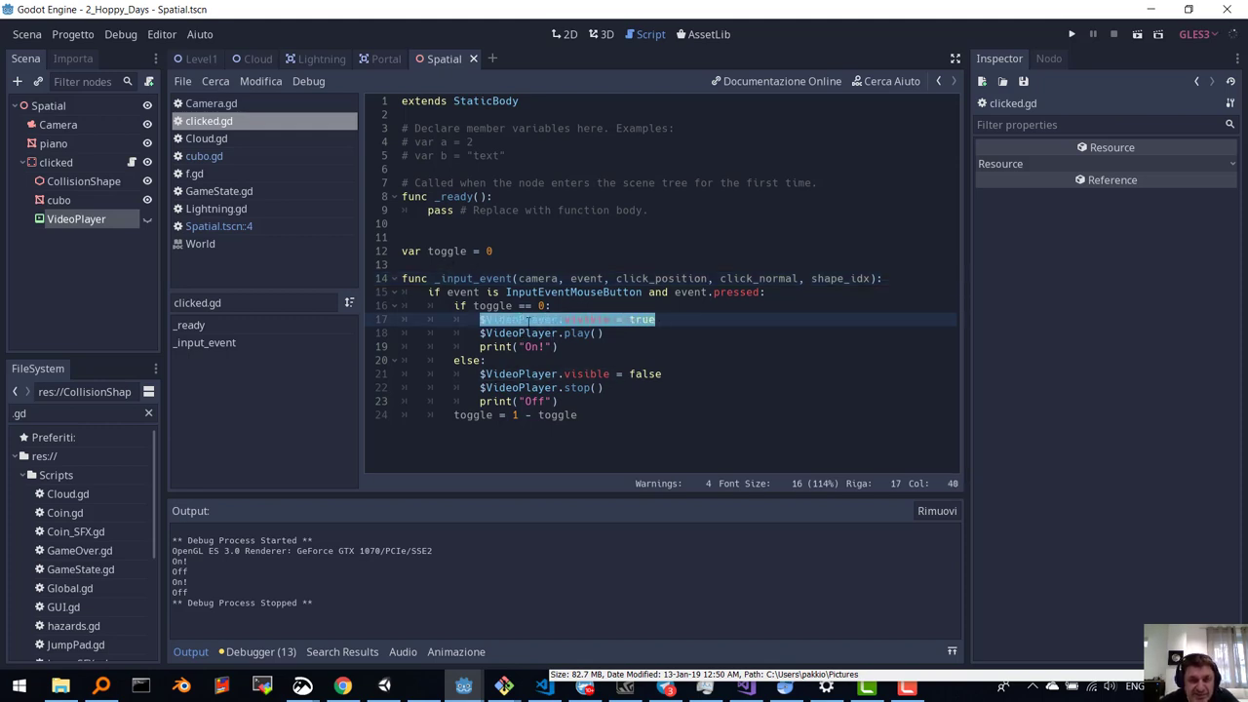
{"action": "double_click", "coordinate": [576, 334]}
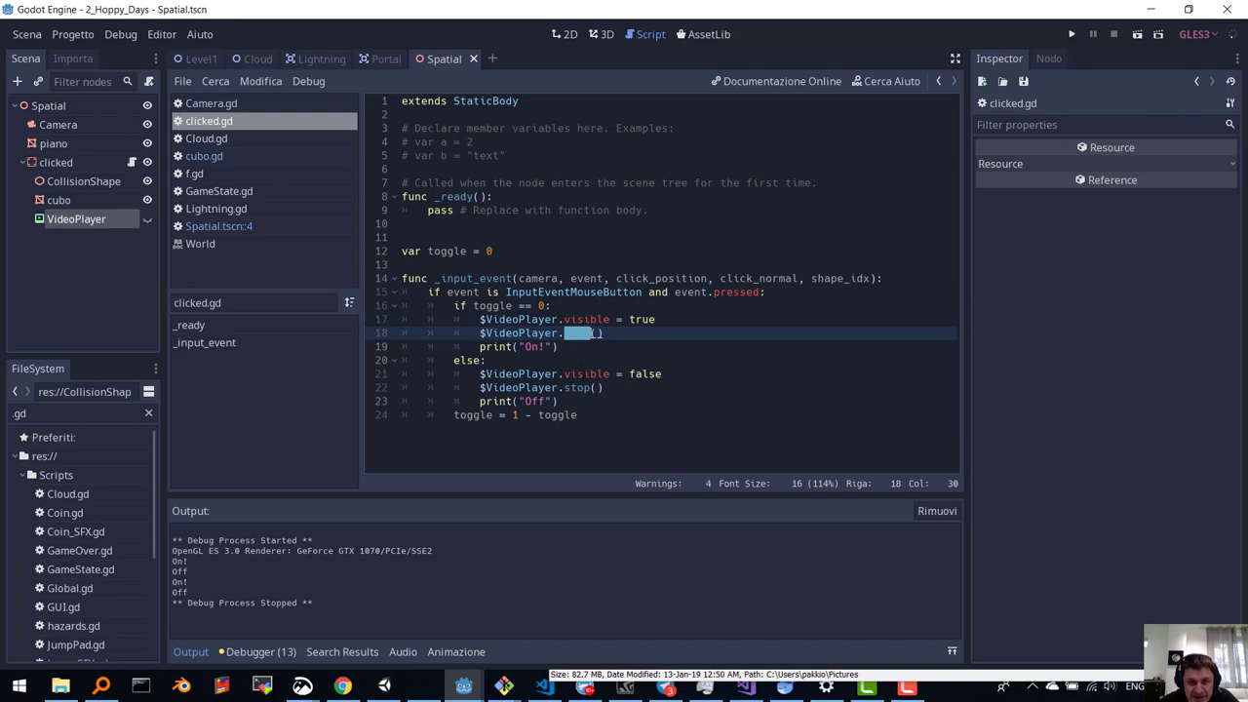
{"action": "double_click", "coordinate": [577, 388]}
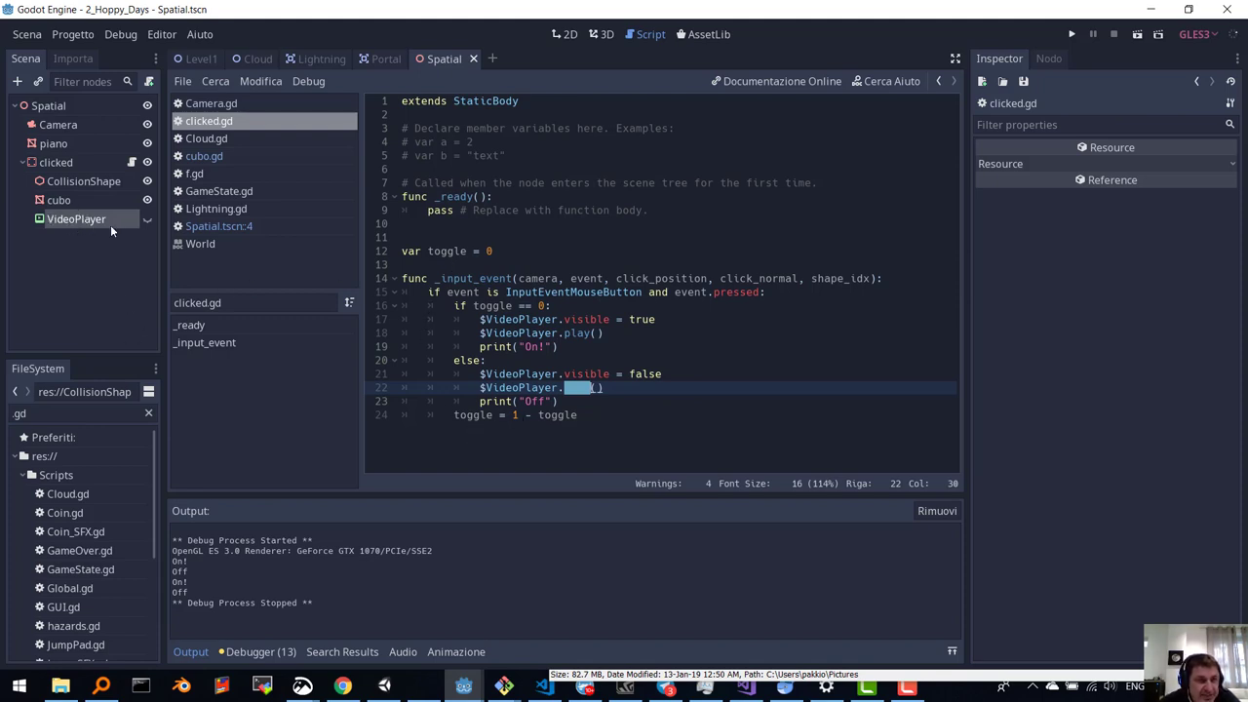
- Switch to the 3D workspace and inspect the Camera, piano floor plane and clicked static body
{"action": "left_click", "coordinate": [604, 34]}
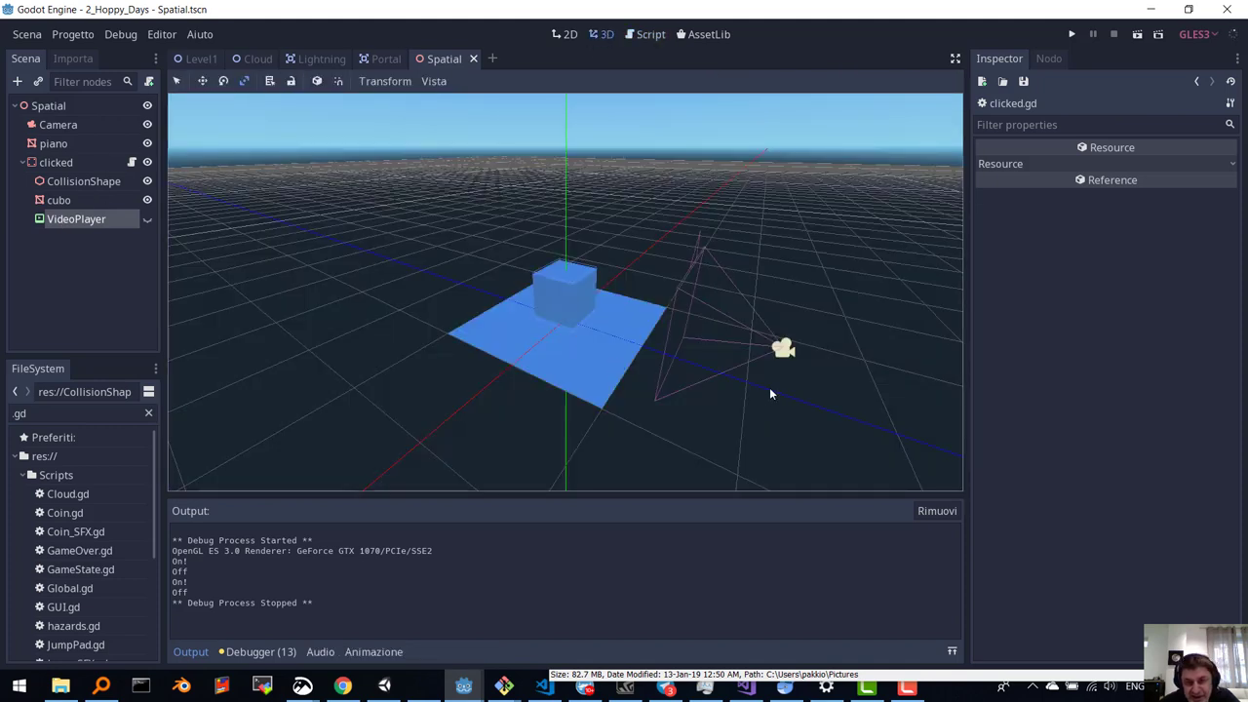
{"action": "left_click", "coordinate": [74, 126]}
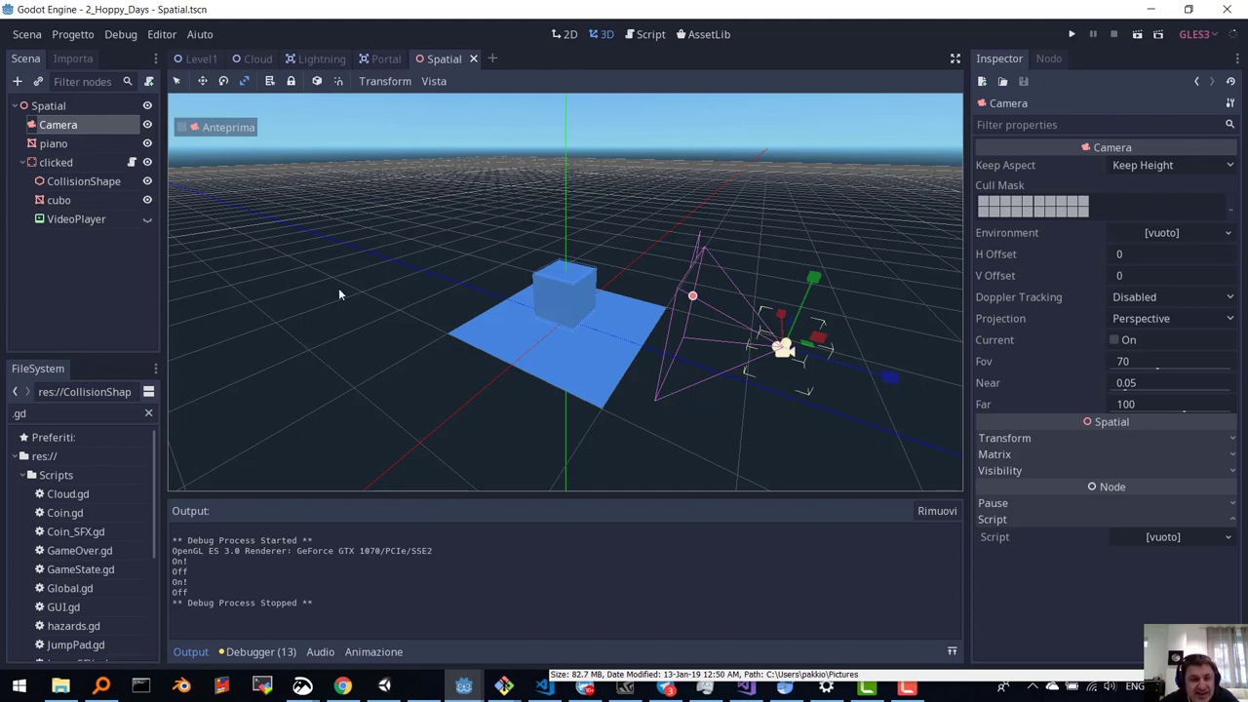
{"action": "left_click", "coordinate": [53, 143]}
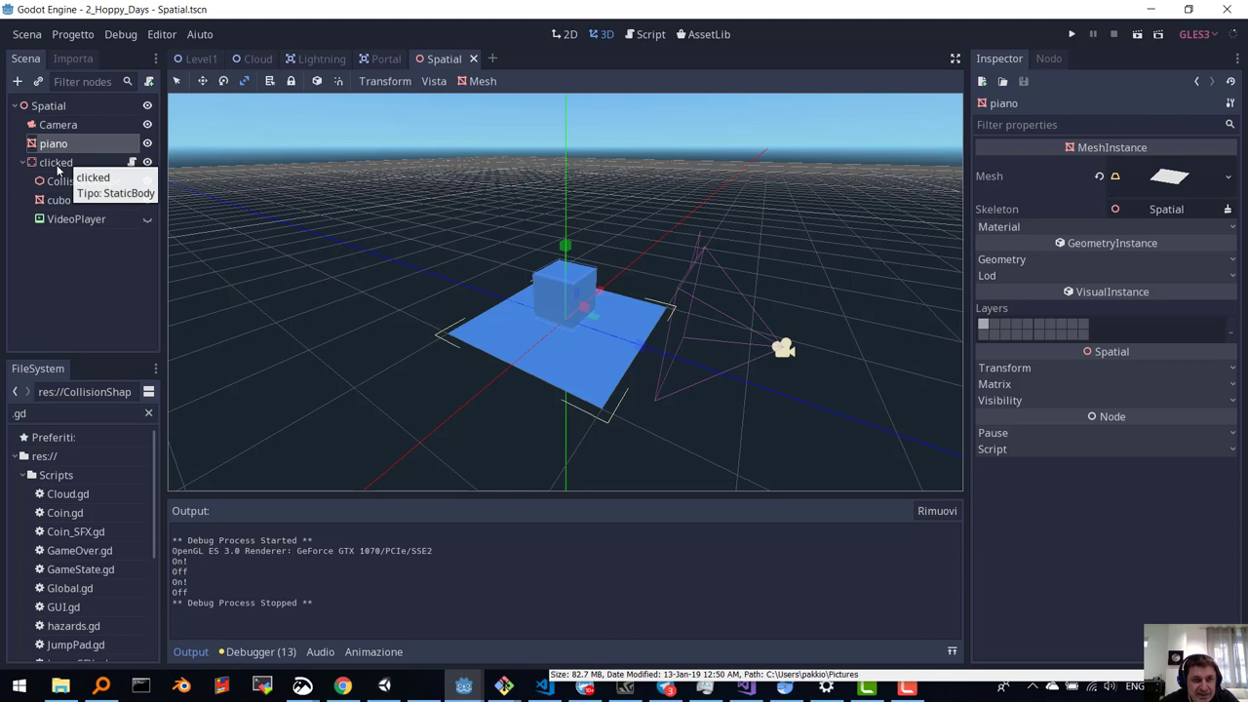
{"action": "left_click", "coordinate": [56, 166]}
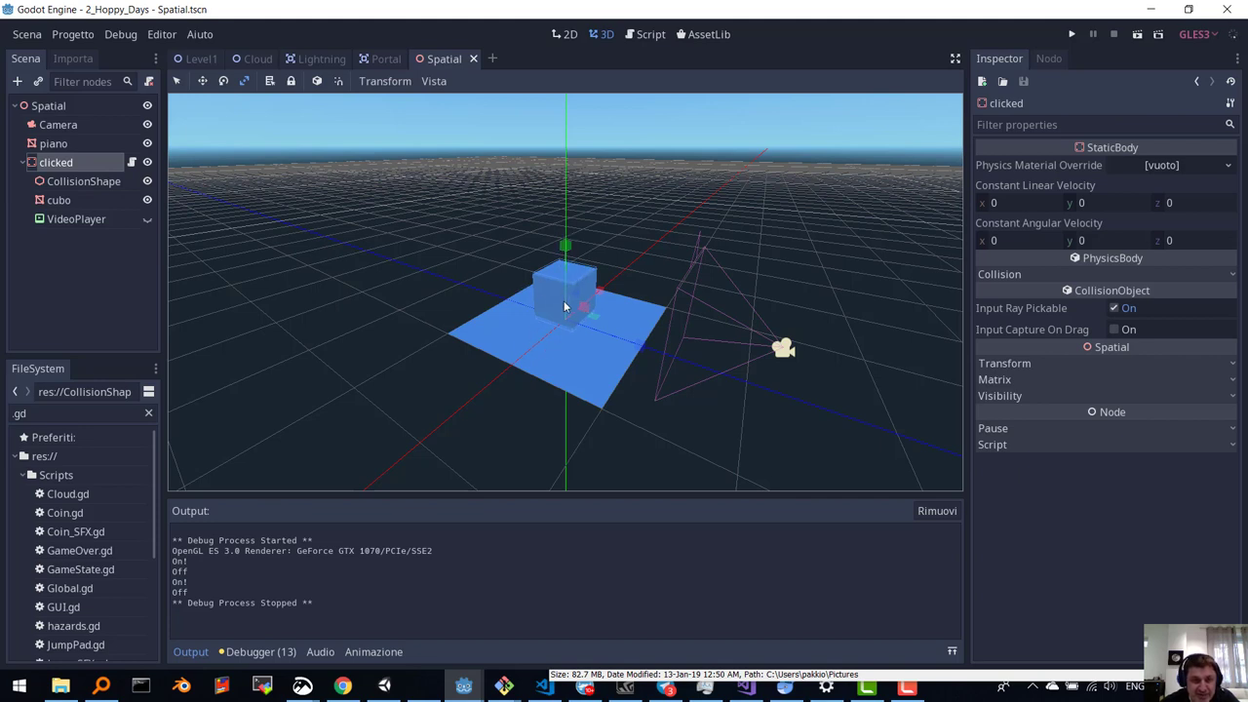
- Select the VideoPlayer node again and look through its Inspector properties
{"action": "left_click", "coordinate": [72, 220]}
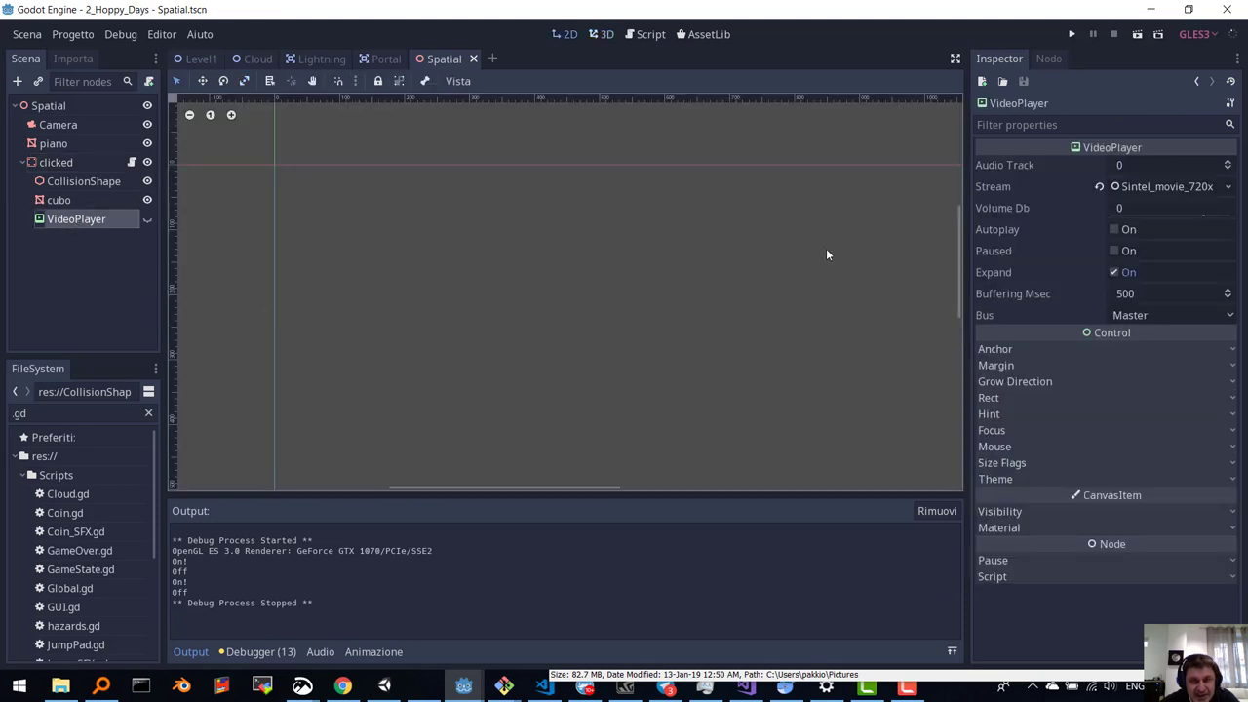
{"action": "scroll", "coordinate": [673, 248], "scroll_direction": "down", "scroll_amount": 2}
{"action": "scroll", "coordinate": [665, 261], "scroll_direction": "down", "scroll_amount": 3}
{"action": "scroll", "coordinate": [659, 271], "scroll_direction": "down", "scroll_amount": 3}
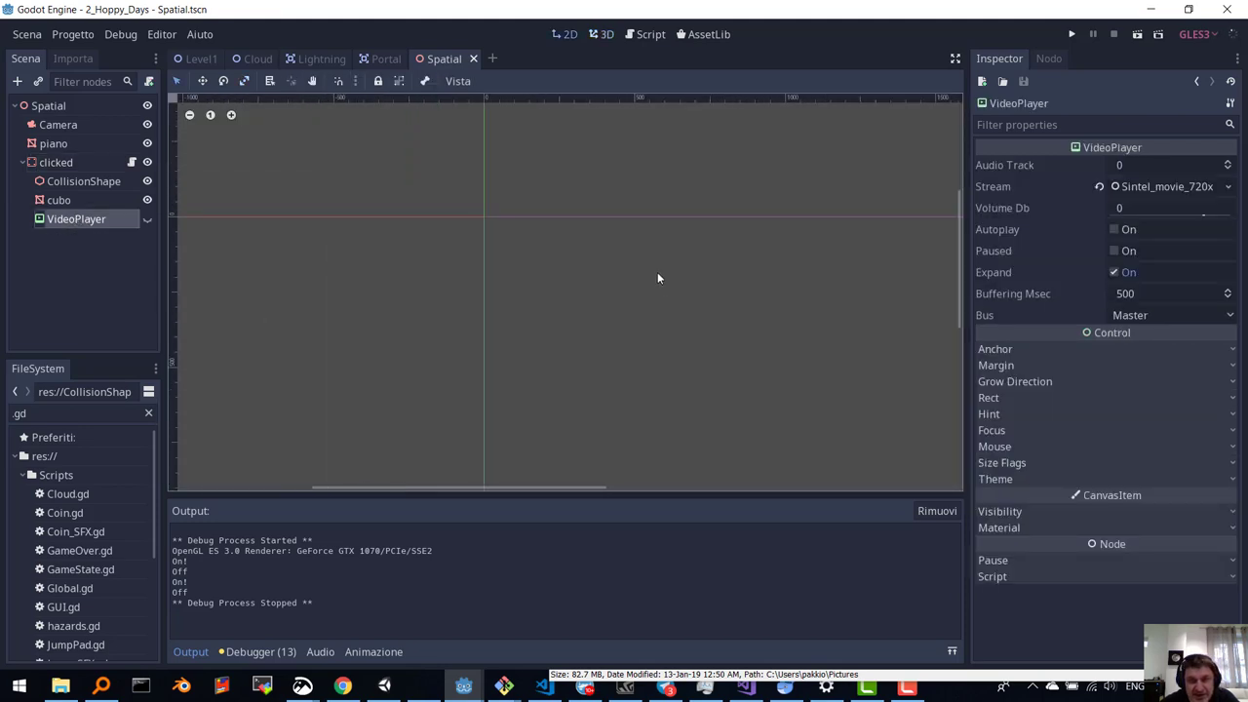
{"action": "scroll", "coordinate": [655, 278], "scroll_direction": "down", "scroll_amount": 3}
{"action": "scroll", "coordinate": [656, 279], "scroll_direction": "up", "scroll_amount": 2}
{"action": "scroll", "coordinate": [655, 279], "scroll_direction": "up", "scroll_amount": 1}
{"action": "scroll", "coordinate": [656, 278], "scroll_direction": "up", "scroll_amount": 1}
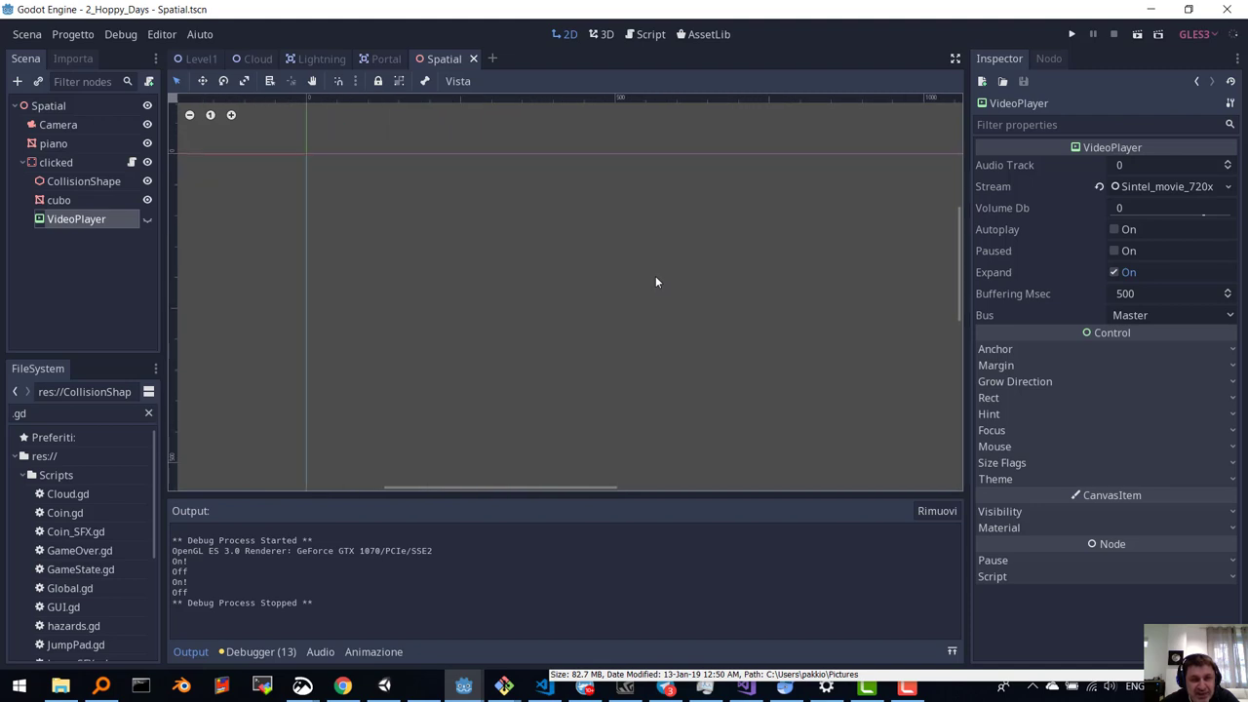
{"action": "scroll", "coordinate": [639, 307], "scroll_direction": "down", "scroll_amount": 3}
{"action": "scroll", "coordinate": [636, 310], "scroll_direction": "down", "scroll_amount": 1}
{"action": "scroll", "coordinate": [634, 311], "scroll_direction": "down", "scroll_amount": 1}
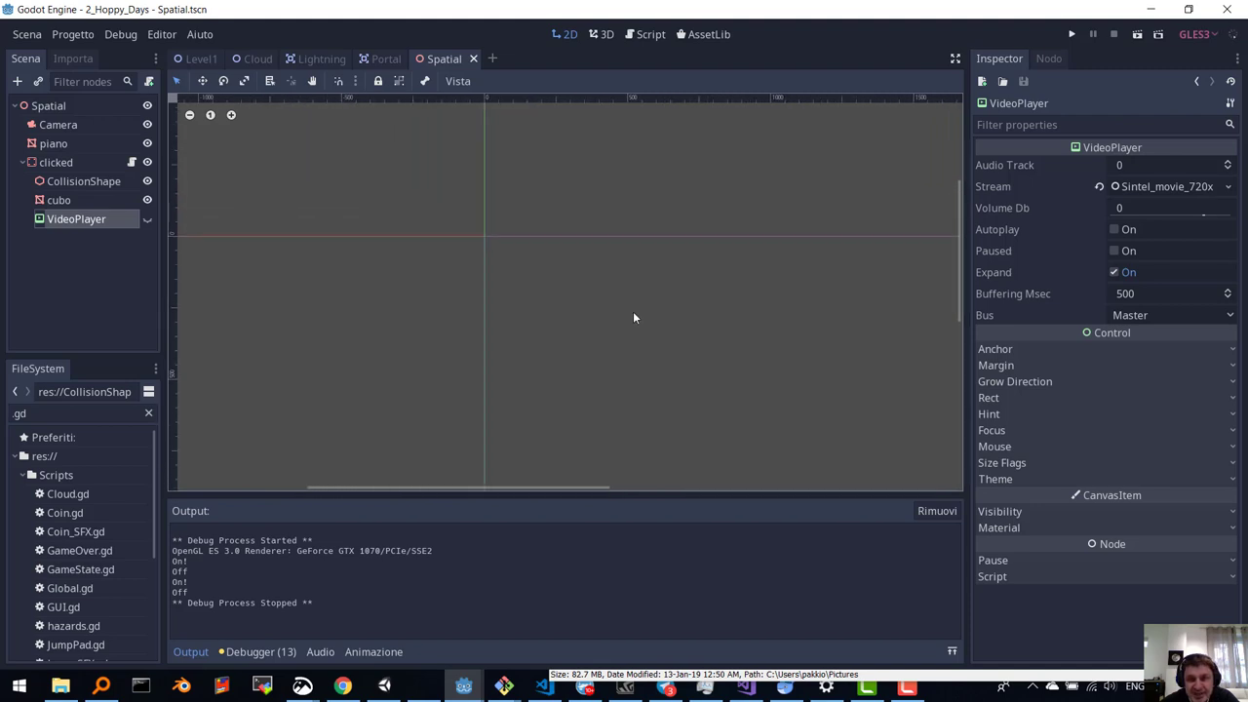
{"action": "scroll", "coordinate": [632, 314], "scroll_direction": "down", "scroll_amount": 1}
{"action": "scroll", "coordinate": [632, 315], "scroll_direction": "up", "scroll_amount": 4}
{"action": "scroll", "coordinate": [632, 315], "scroll_direction": "up", "scroll_amount": 3}
{"action": "scroll", "coordinate": [631, 315], "scroll_direction": "up", "scroll_amount": 1}
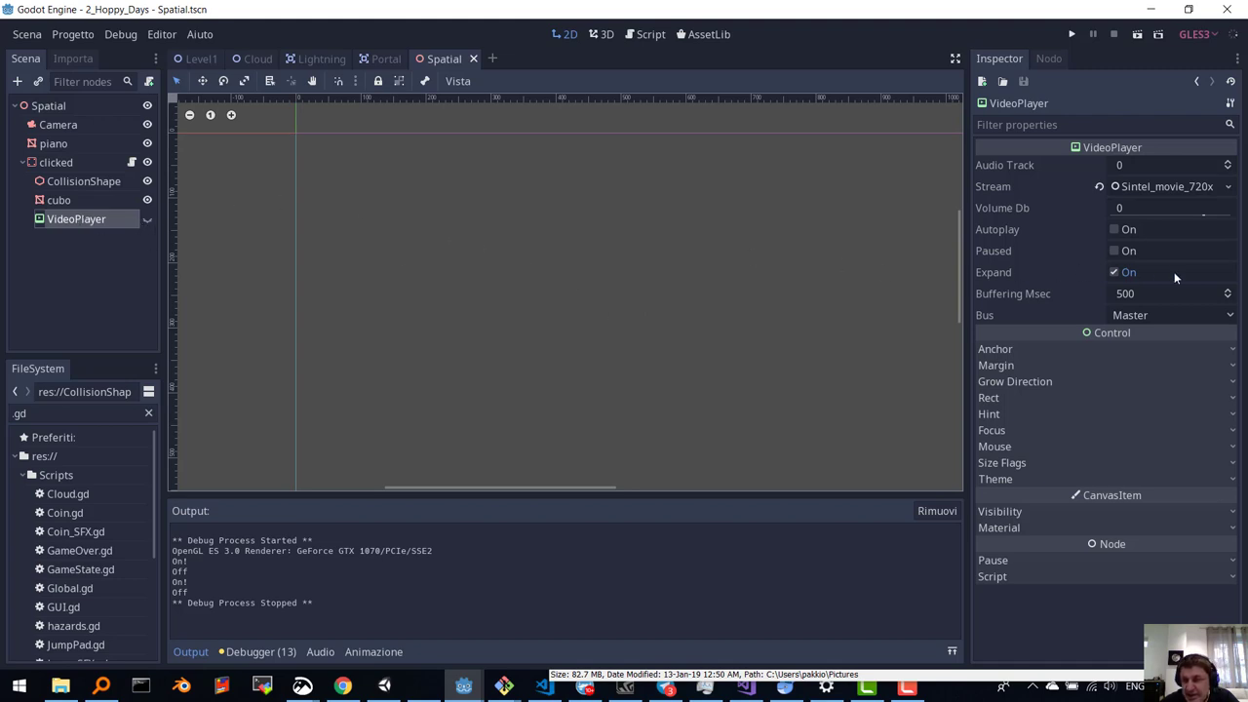
- Turn the VideoPlayer's Expand property off, then back on
{"action": "left_click", "coordinate": [1113, 272]}
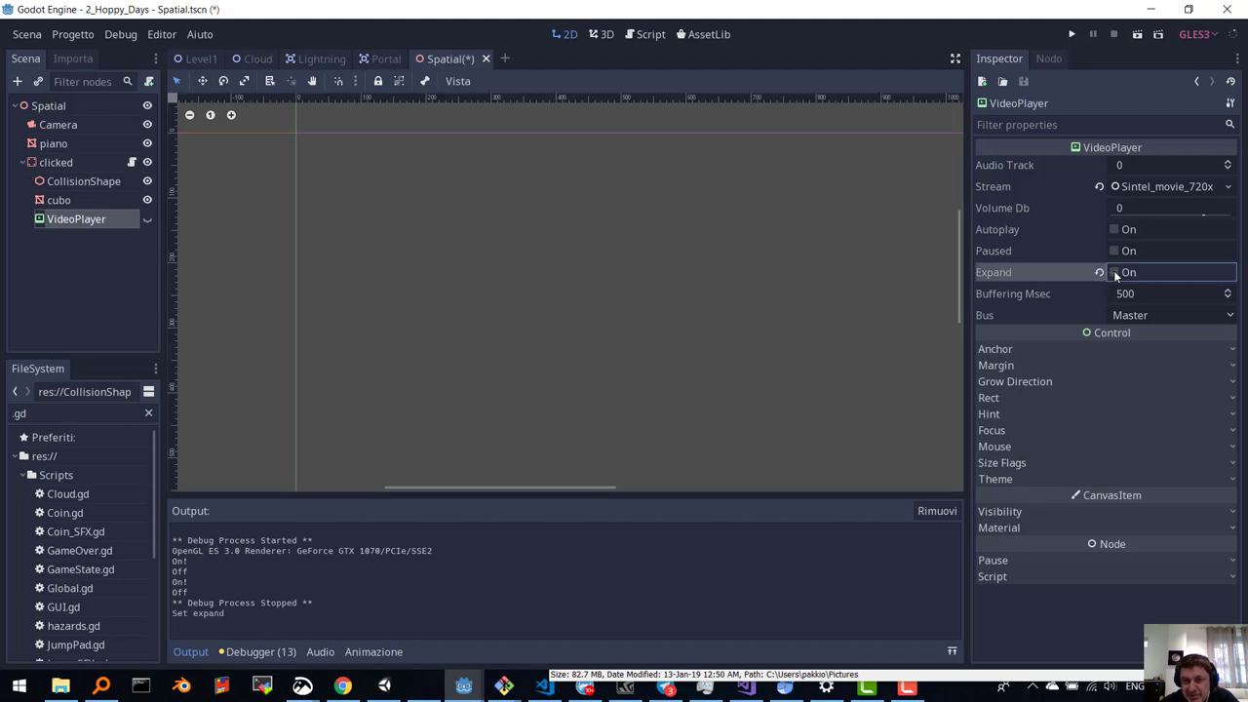
{"action": "scroll", "coordinate": [741, 285], "scroll_direction": "down", "scroll_amount": 1}
{"action": "scroll", "coordinate": [729, 276], "scroll_direction": "down", "scroll_amount": 1}
{"action": "scroll", "coordinate": [729, 276], "scroll_direction": "up", "scroll_amount": 1}
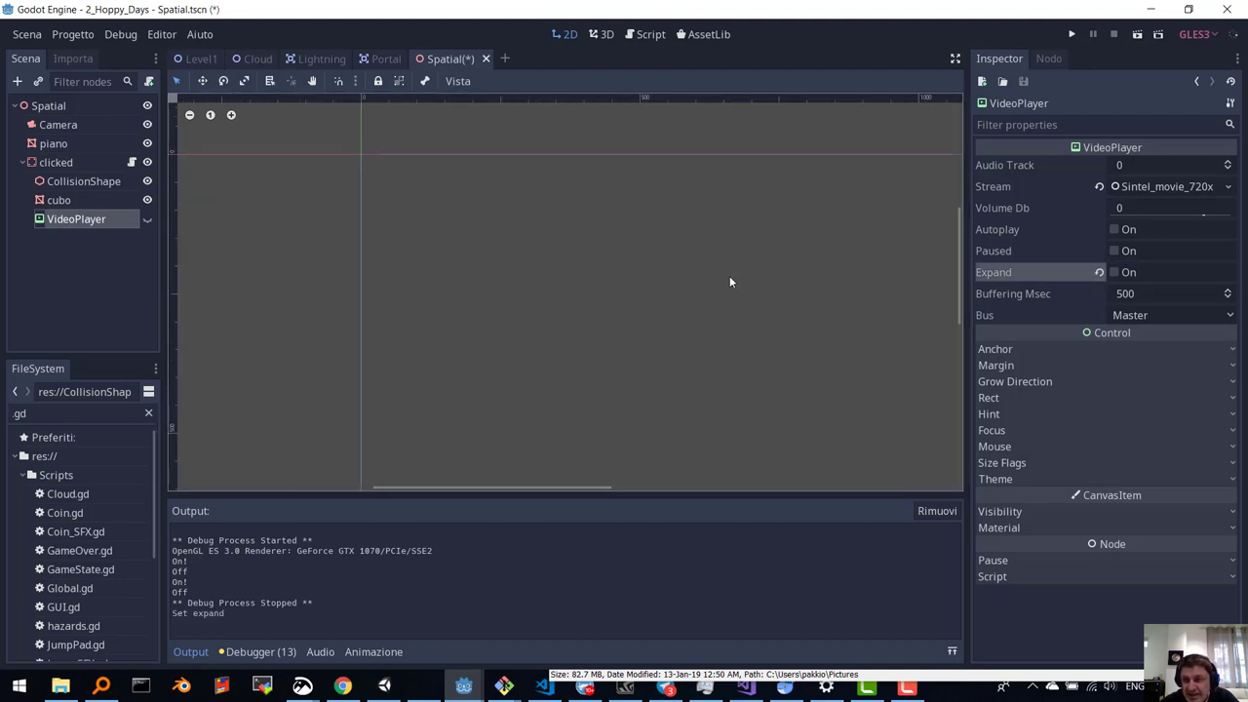
{"action": "scroll", "coordinate": [730, 276], "scroll_direction": "up", "scroll_amount": 1}
{"action": "left_click", "coordinate": [1114, 273]}
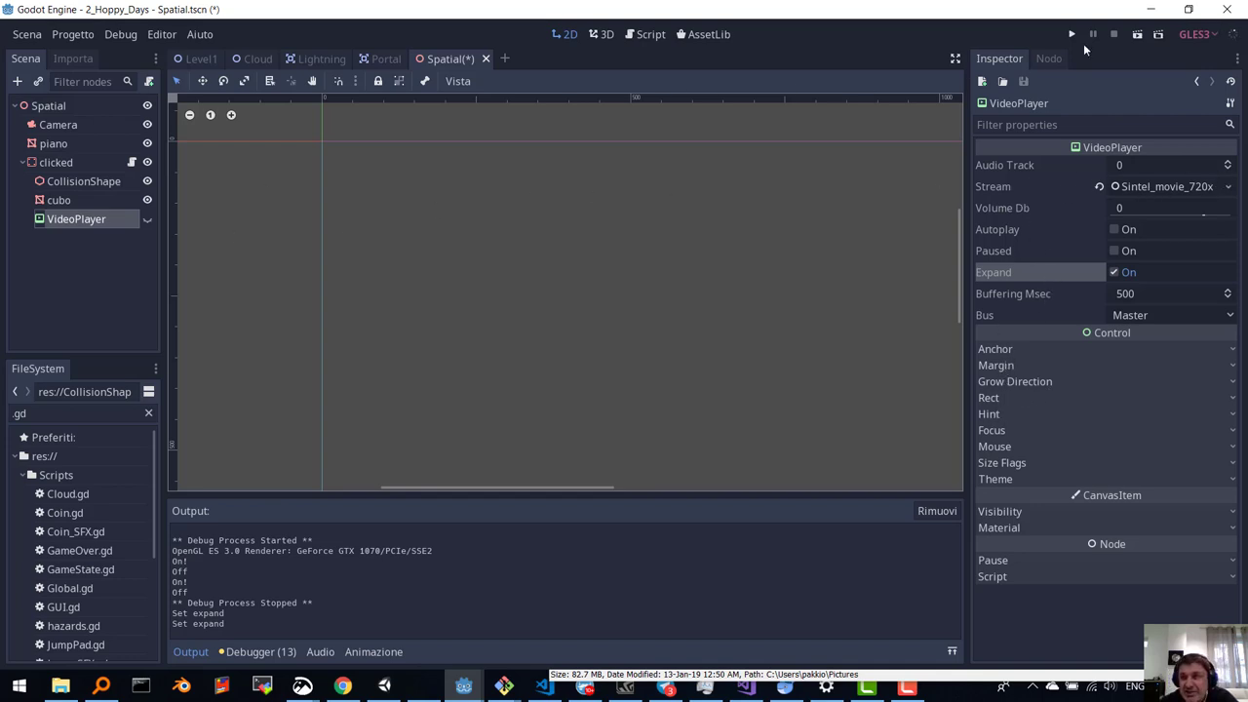
- Toggle the VideoPlayer's visibility off and back on so it shows in the scene
{"action": "left_click", "coordinate": [146, 220]}
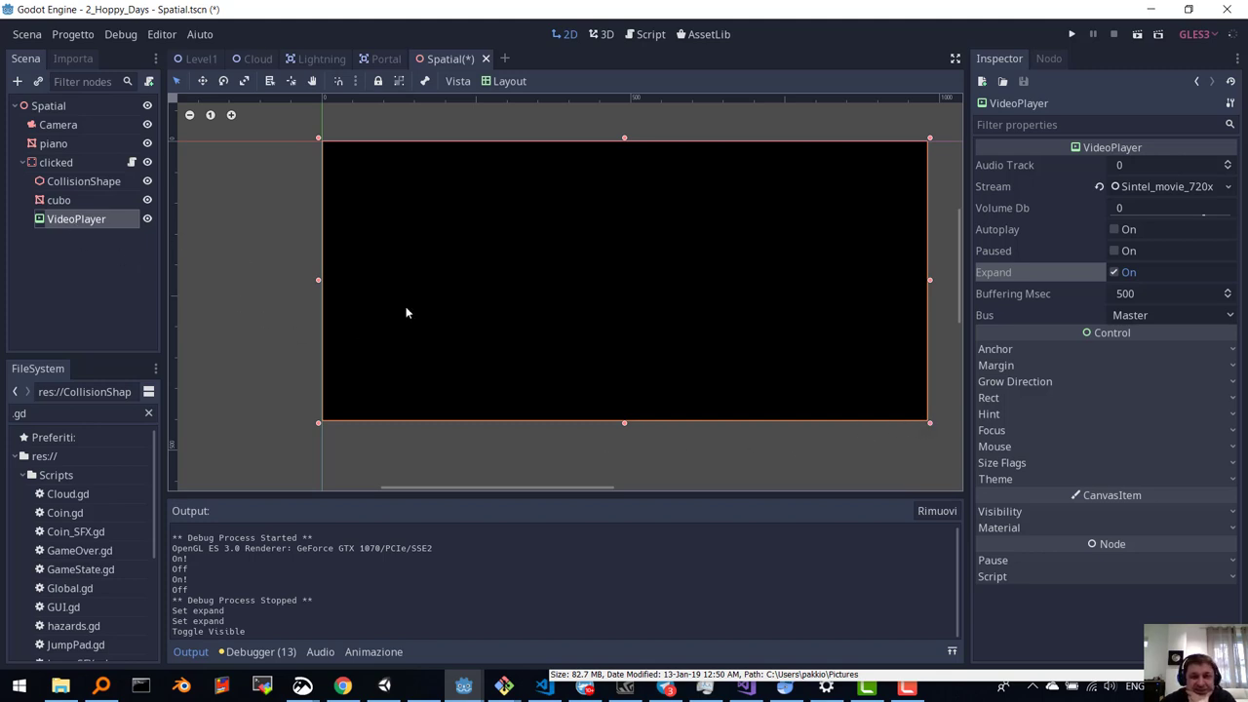
{"action": "left_click", "coordinate": [146, 219]}
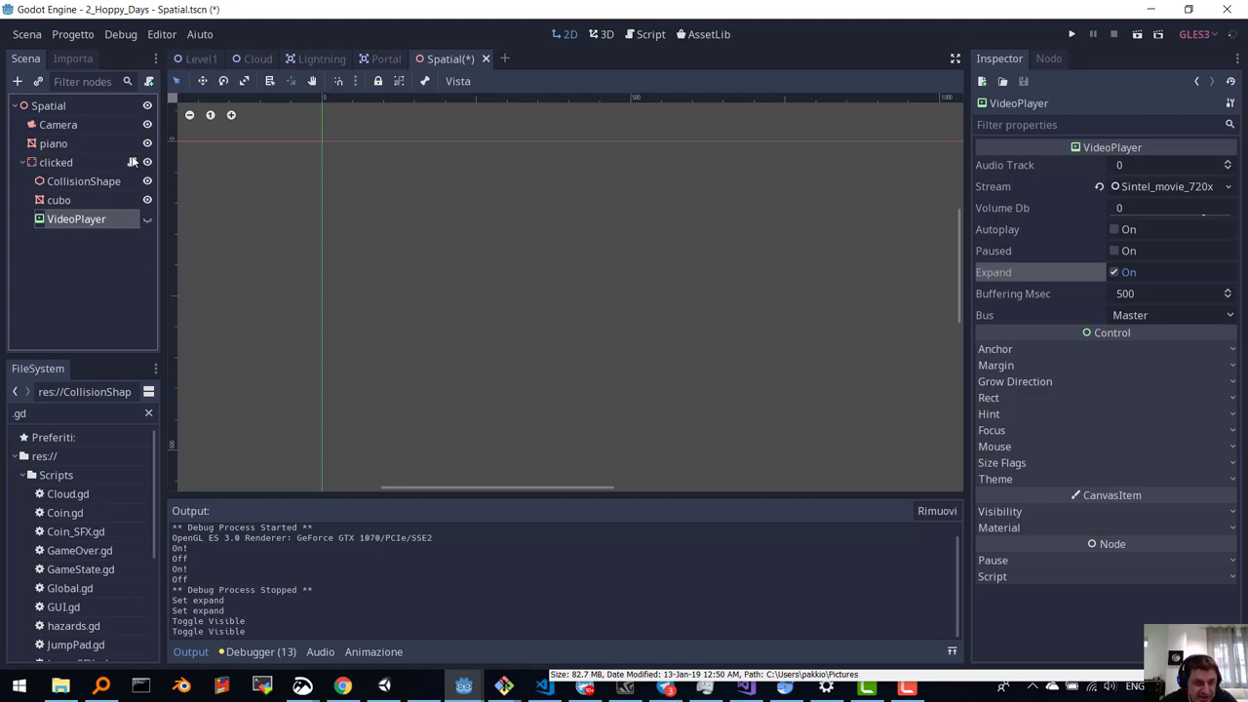
{"action": "left_click", "coordinate": [147, 219]}
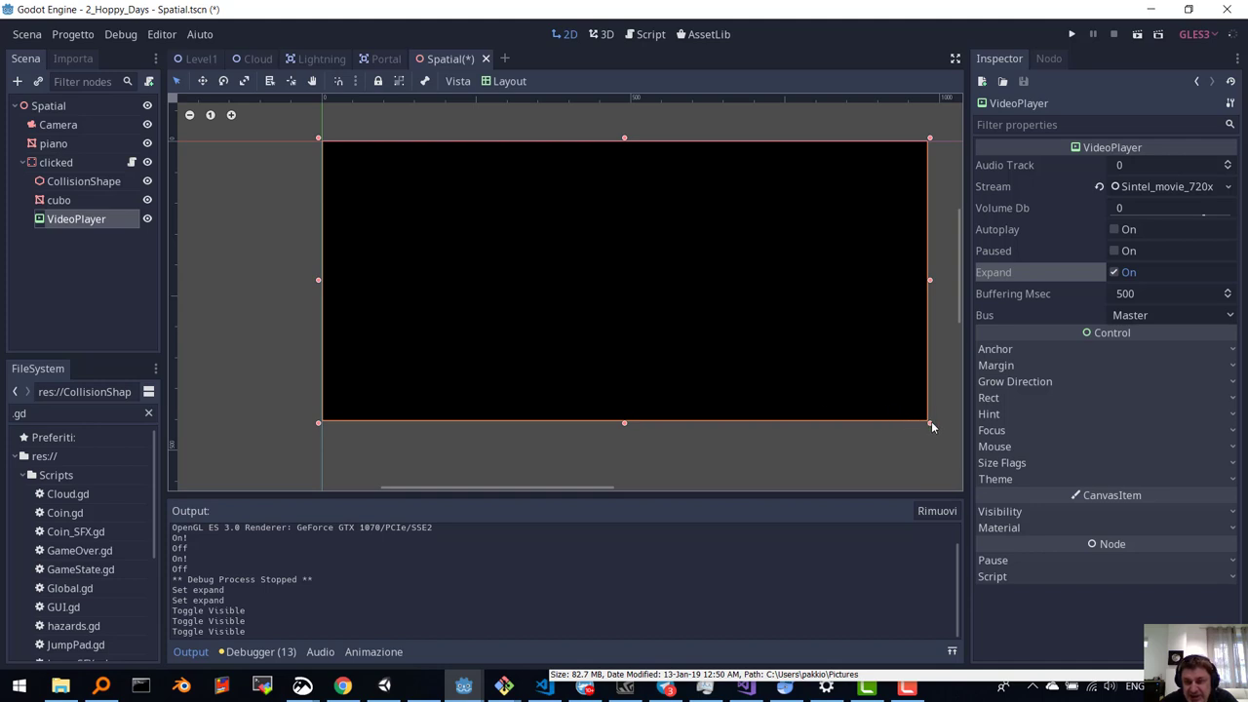
- Zoom out and stretch the video rectangle to fill the game screen outline, then run the scene
{"action": "scroll", "coordinate": [713, 314], "scroll_direction": "down", "scroll_amount": 2}
{"action": "scroll", "coordinate": [680, 312], "scroll_direction": "down", "scroll_amount": 3}
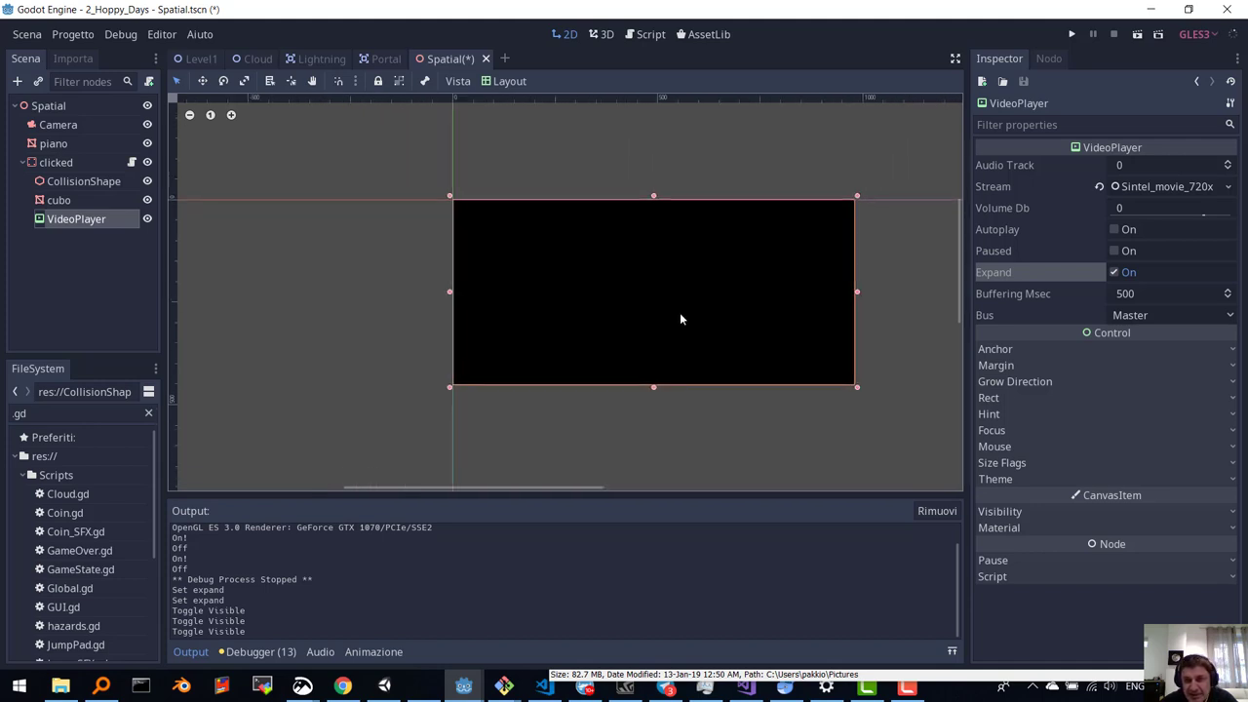
{"action": "scroll", "coordinate": [673, 313], "scroll_direction": "down", "scroll_amount": 4}
{"action": "scroll", "coordinate": [671, 319], "scroll_direction": "down", "scroll_amount": 4}
{"action": "scroll", "coordinate": [671, 325], "scroll_direction": "down", "scroll_amount": 1}
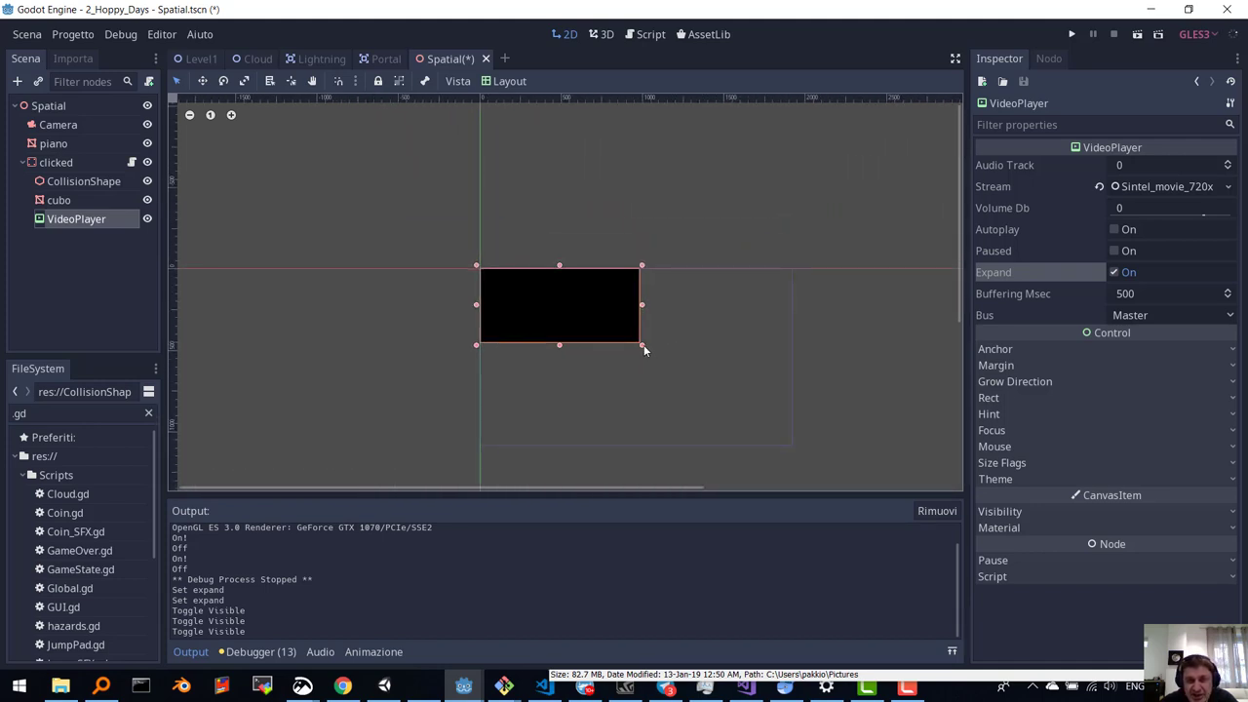
{"action": "left_click_drag", "start_coordinate": [644, 346], "coordinate": [792, 445]}
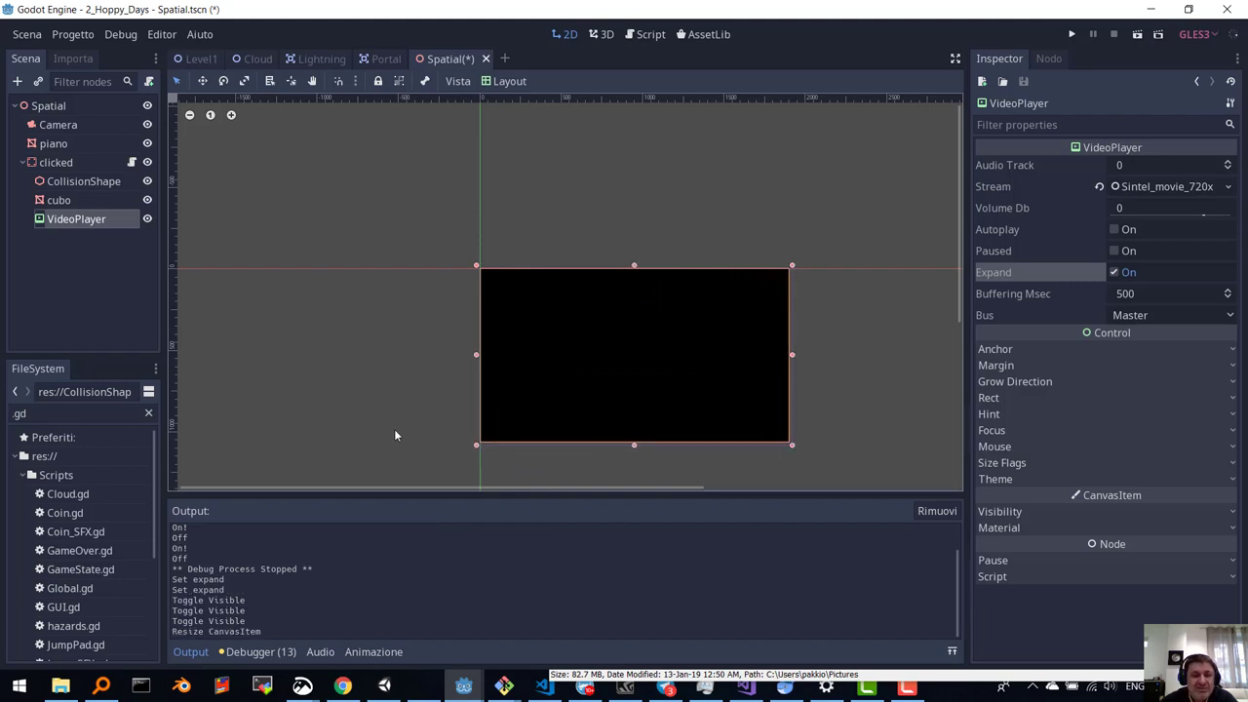
{"action": "left_click", "coordinate": [1136, 37]}
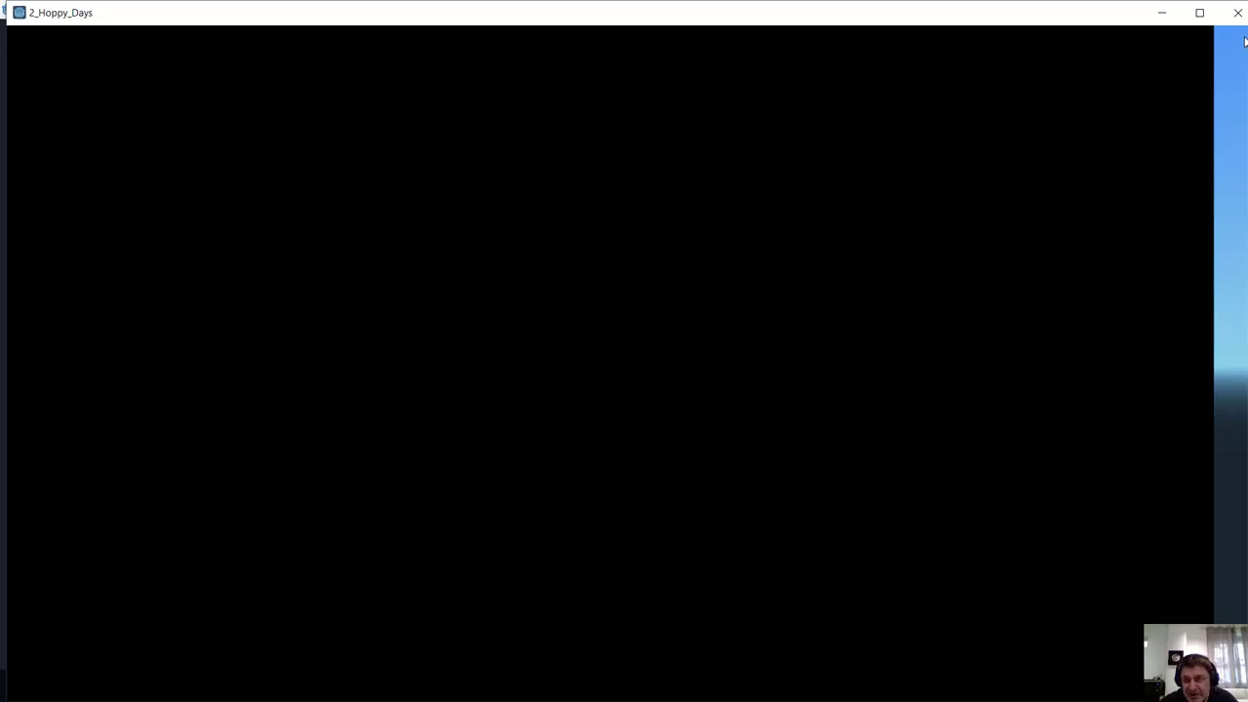
- Close the game, hide the VideoPlayer at startup, then test-run the scene and close it with Alt+F4
{"action": "left_click", "coordinate": [1237, 12]}
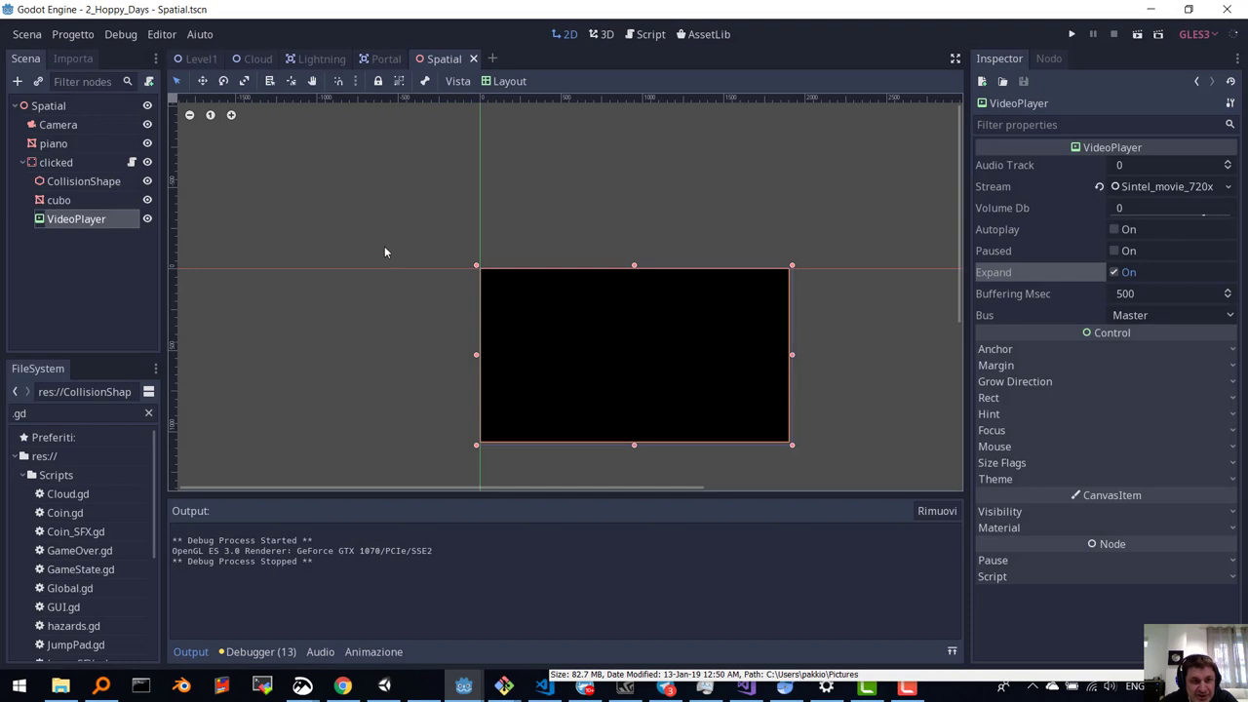
{"action": "left_click", "coordinate": [148, 218]}
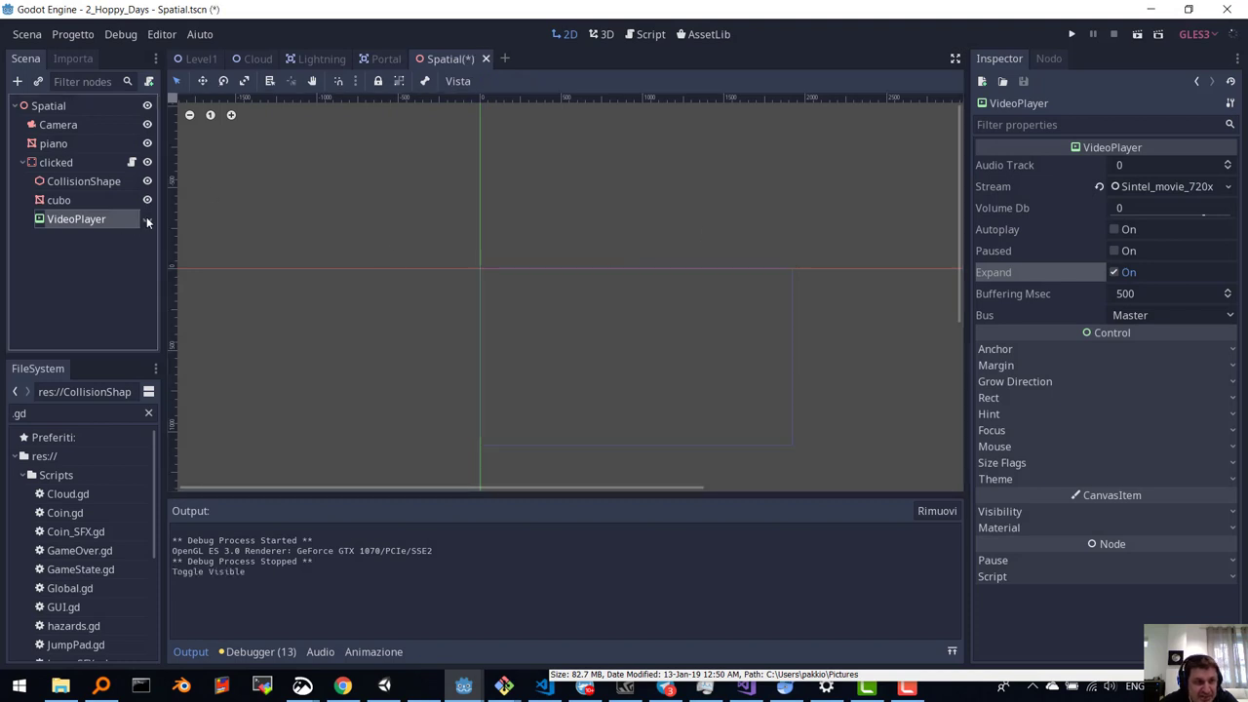
{"action": "left_click", "coordinate": [1139, 37]}
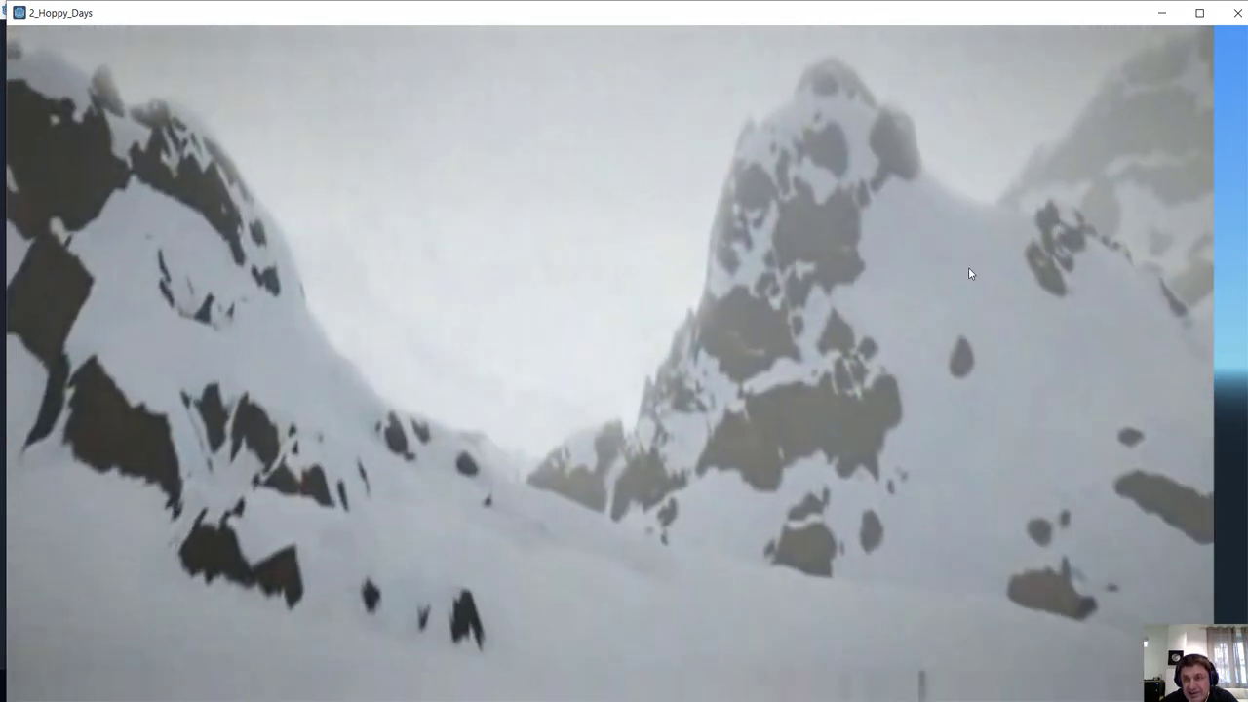
{"action": "key", "text": "alt+F4"}
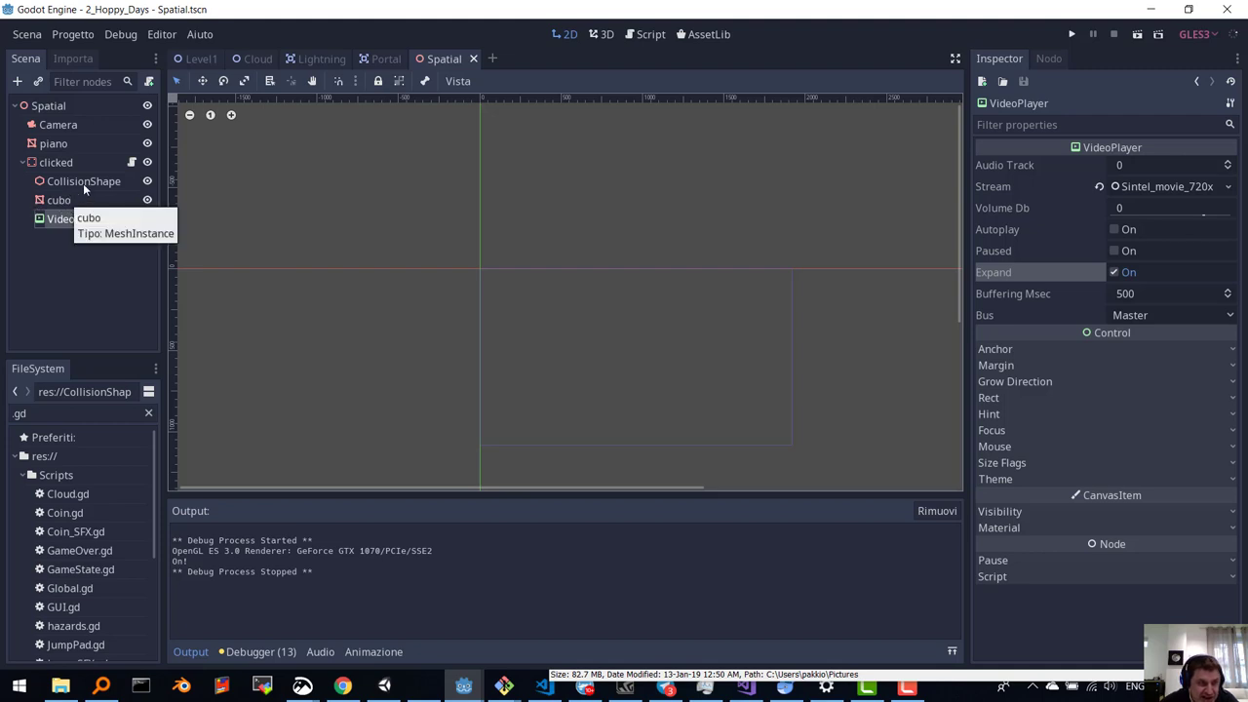
- Open clicked.gd from the clicked node and place the cursor at the start of line 14
{"action": "left_click", "coordinate": [131, 162]}
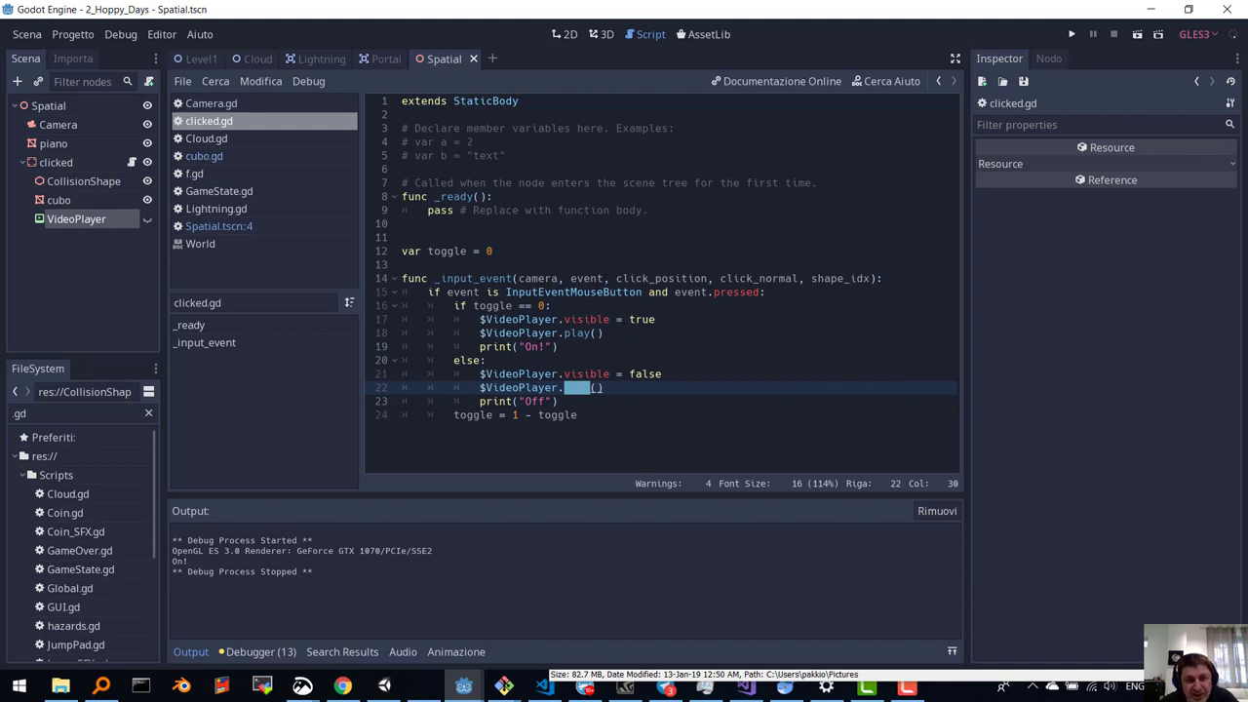
{"action": "left_click", "coordinate": [402, 277]}
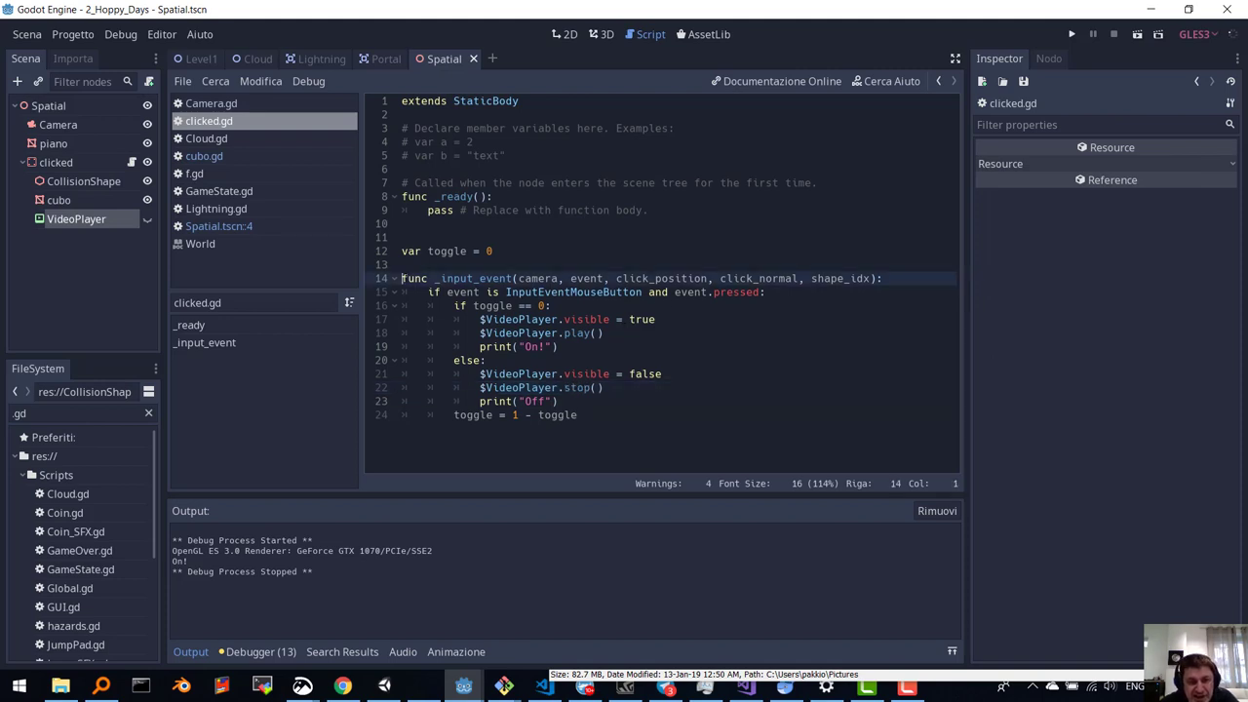
- Comment out line 14, add 'func _input(event):' on line 15, save clicked.gd and run the scene
{"action": "type", "text": "#"}
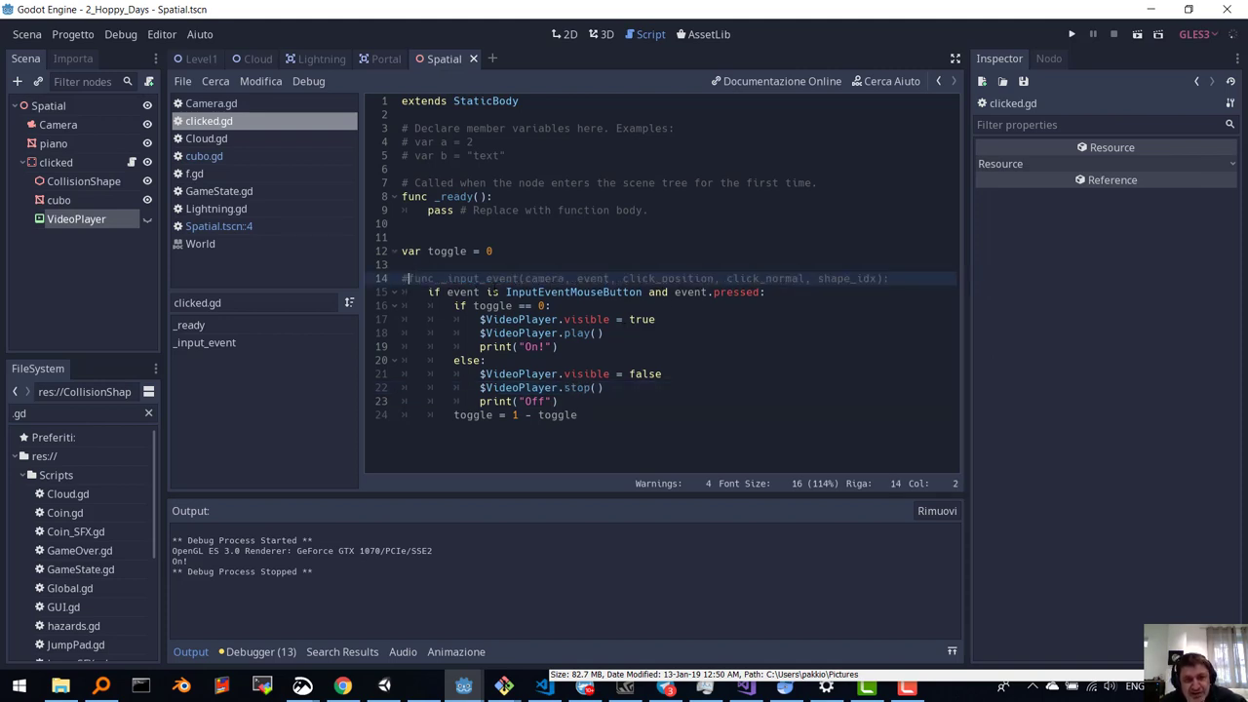
{"action": "left_click", "coordinate": [909, 280]}
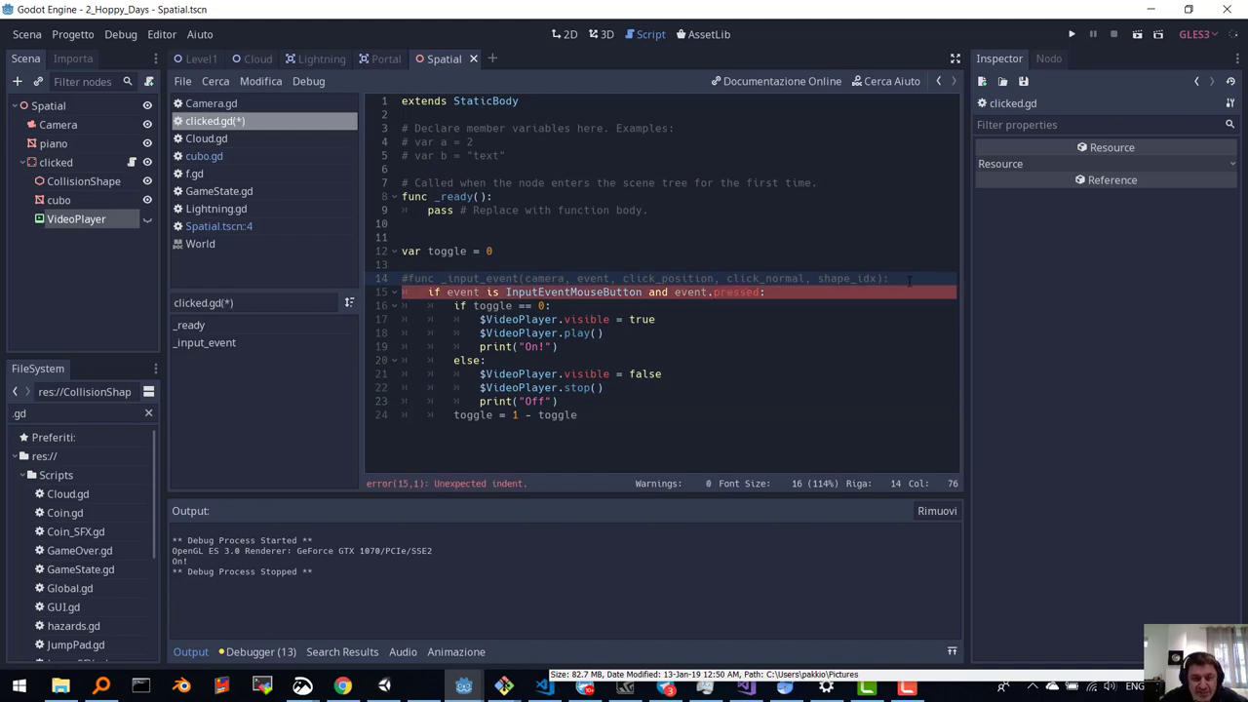
{"action": "key", "text": "Return"}
{"action": "type", "text": "f"}
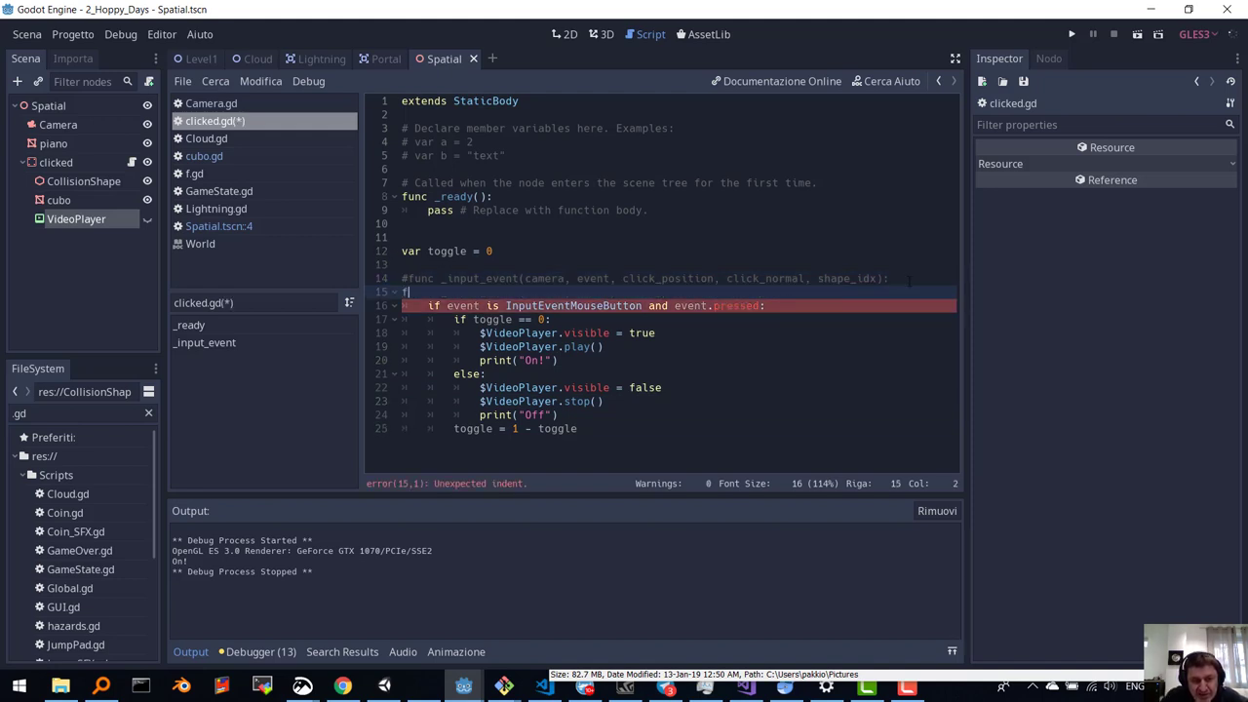
{"action": "type", "text": "unc _"}
{"action": "type", "text": "e"}
{"action": "key", "text": "BackSpace"}
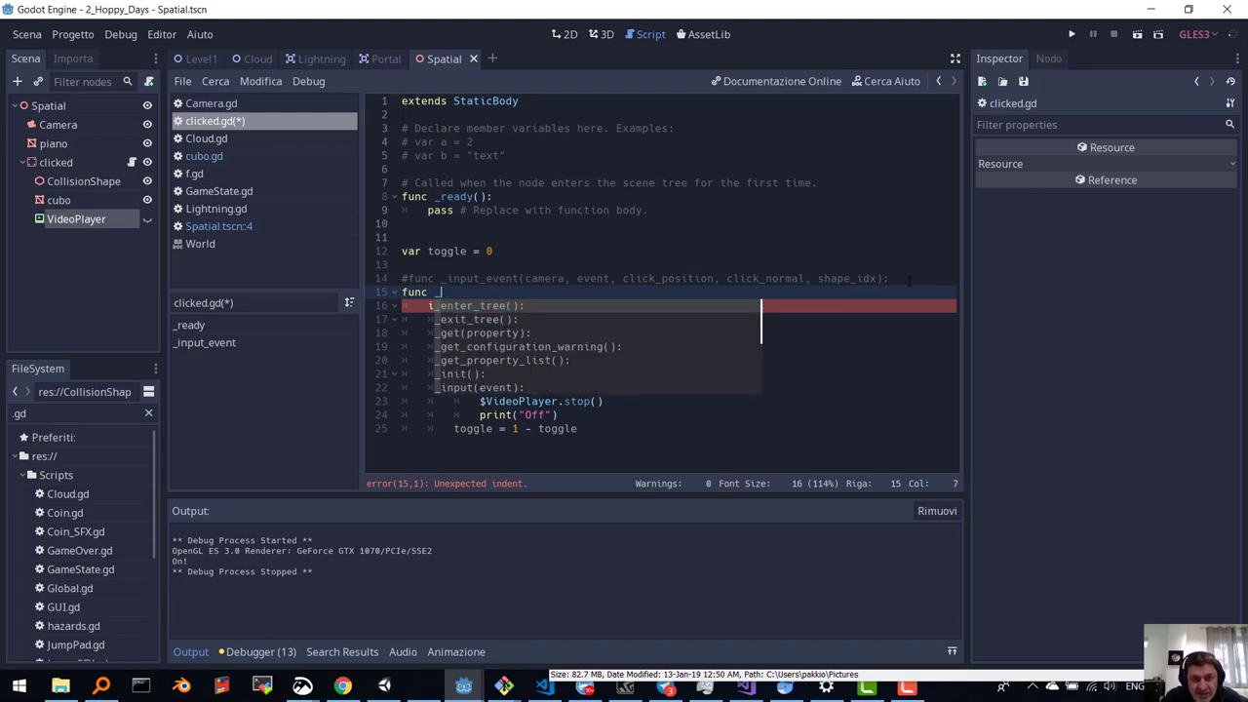
{"action": "type", "text": "input(eve"}
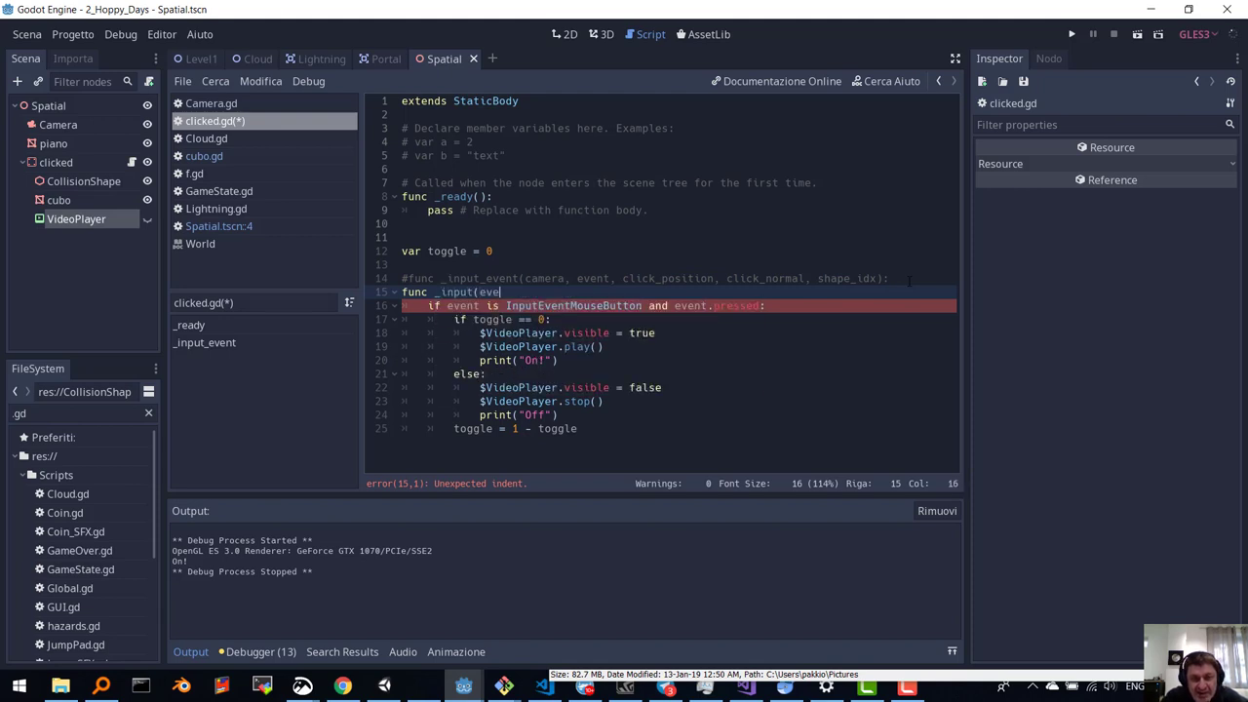
{"action": "type", "text": "nt):"}
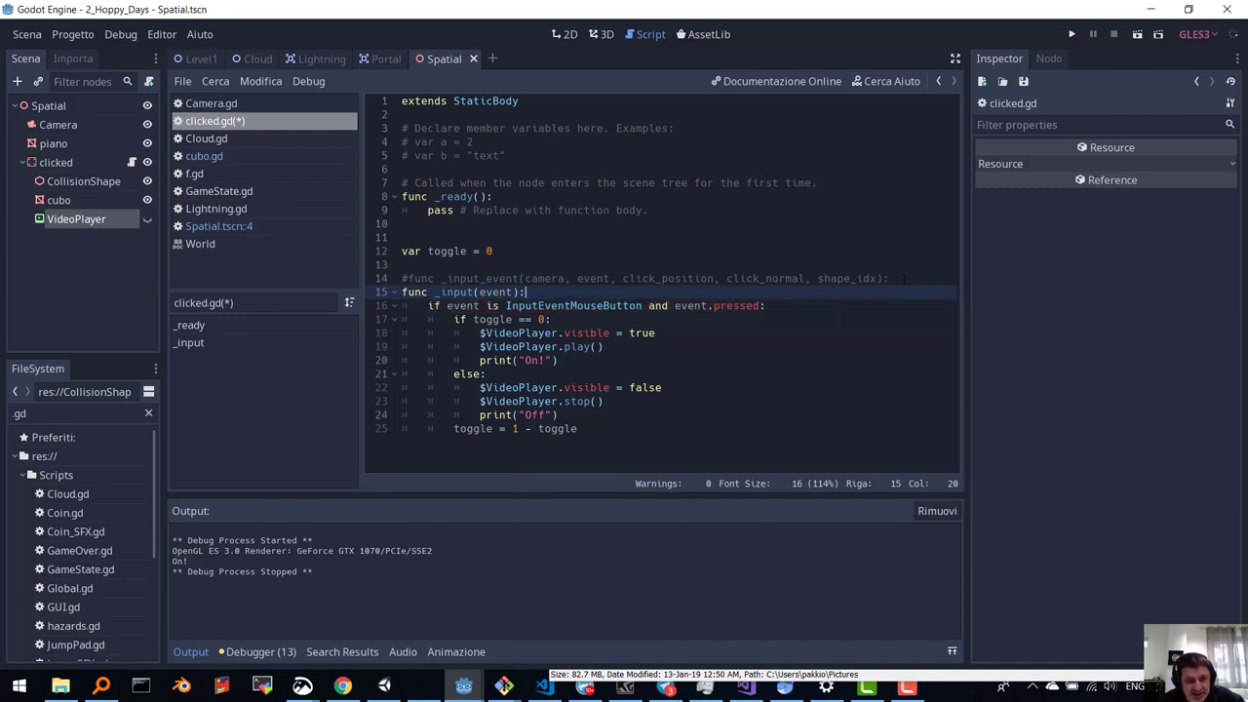
{"action": "key", "text": "ctrl+s"}
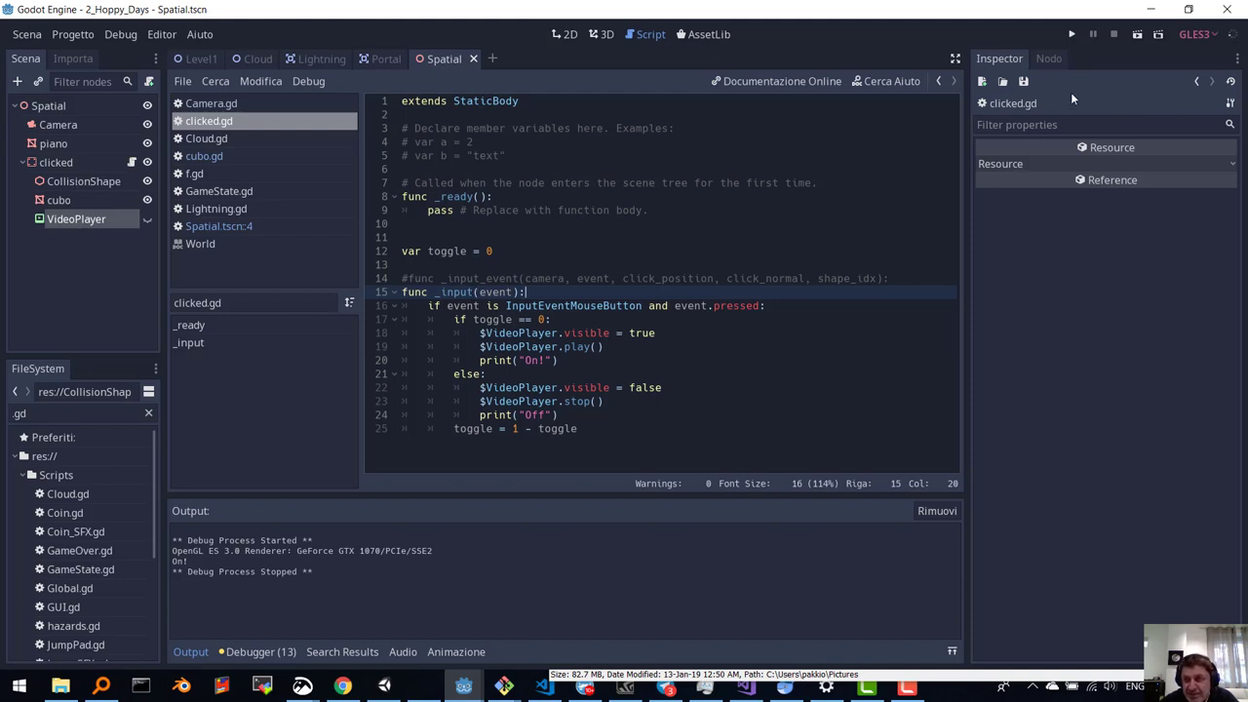
{"action": "left_click", "coordinate": [1136, 36]}
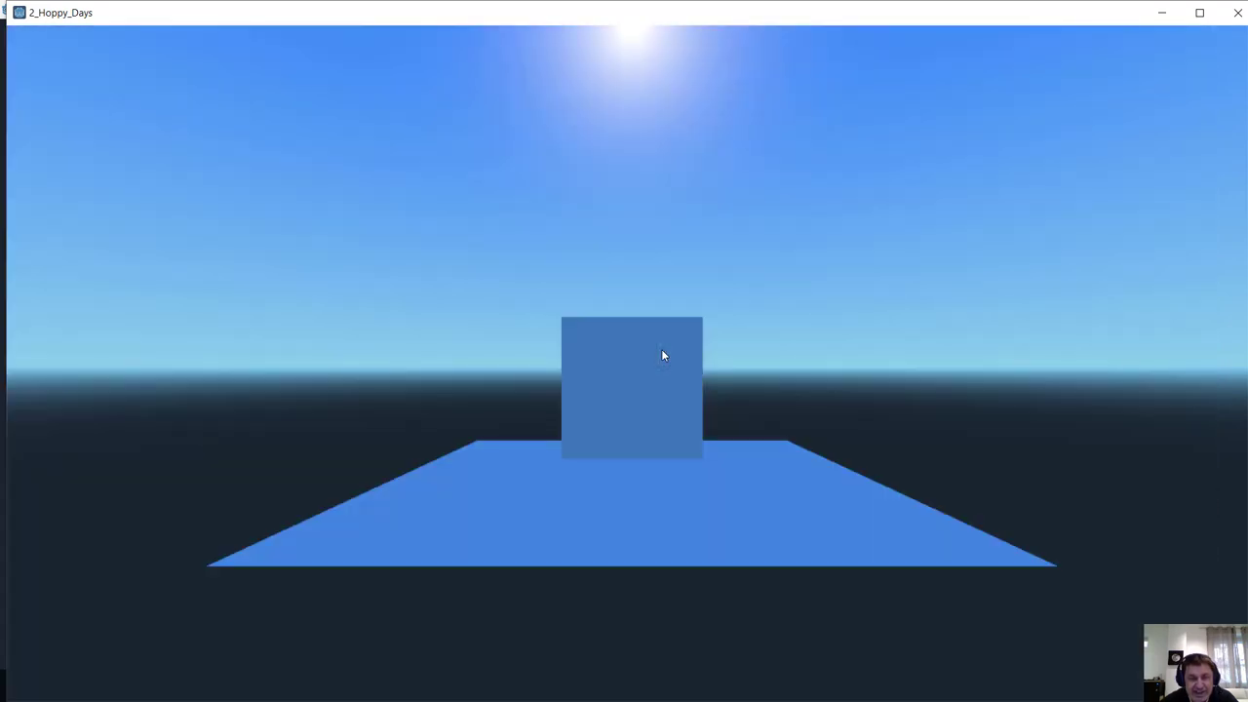
- Close the running game window after testing the click-toggled video
{"action": "left_click", "coordinate": [1237, 13]}
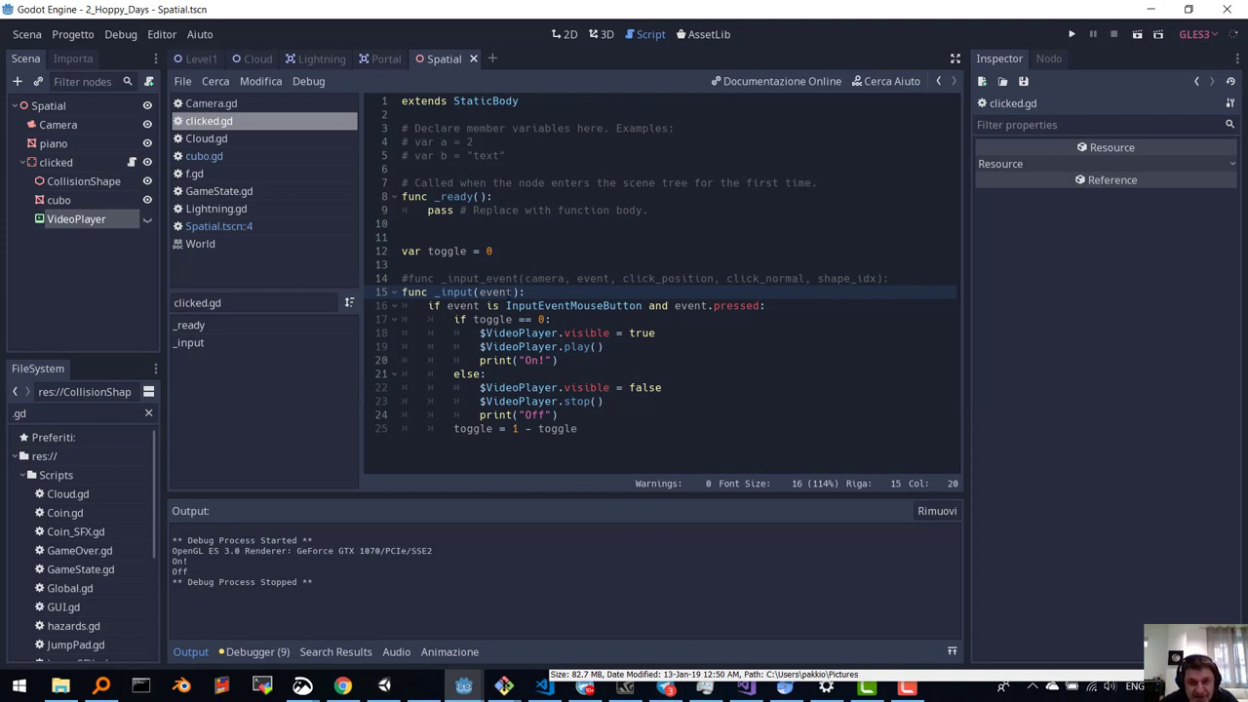
- Comment out the _input header, restore _input_event in clicked.gd, save, and select the VideoPlayer node
{"action": "left_click", "coordinate": [401, 292]}
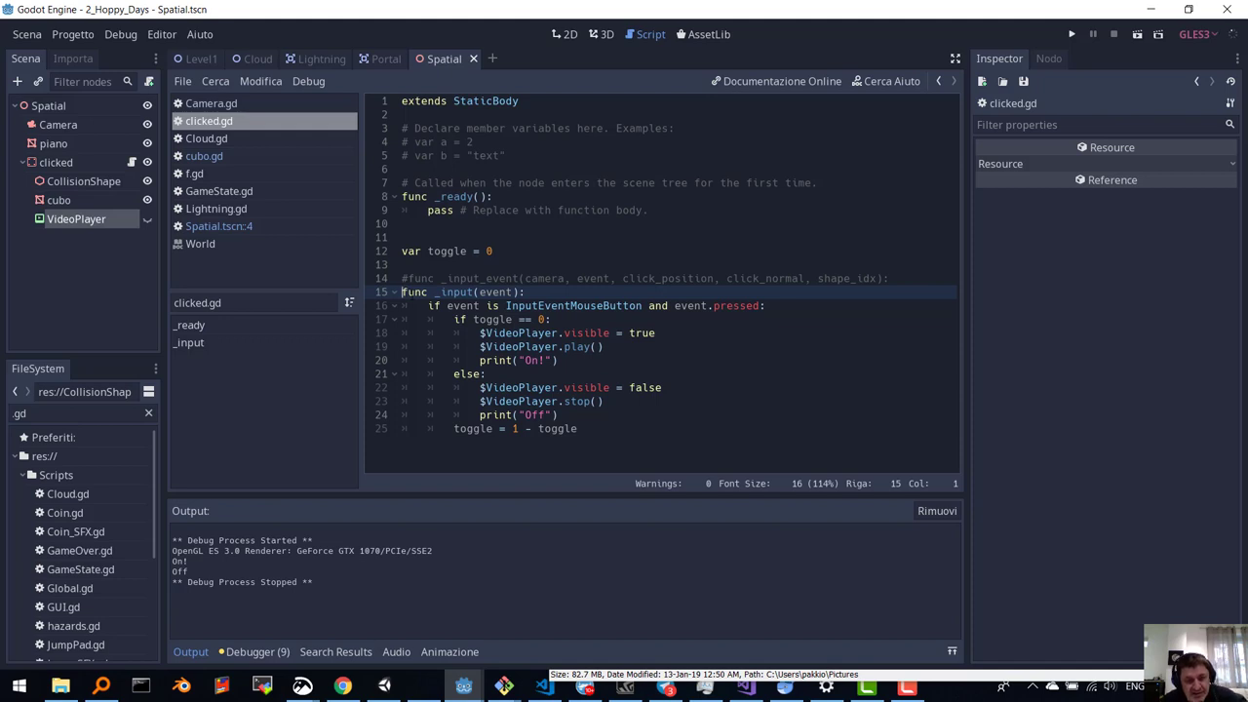
{"action": "type", "text": "#"}
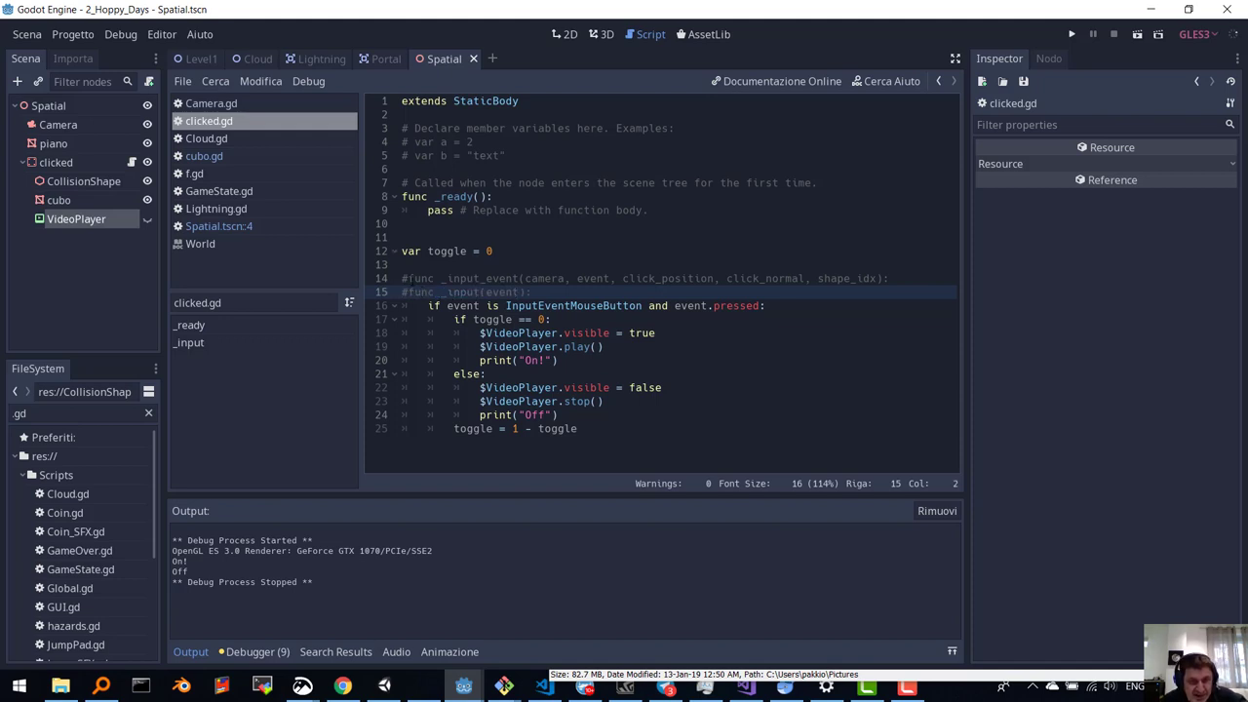
{"action": "key", "text": "Up"}
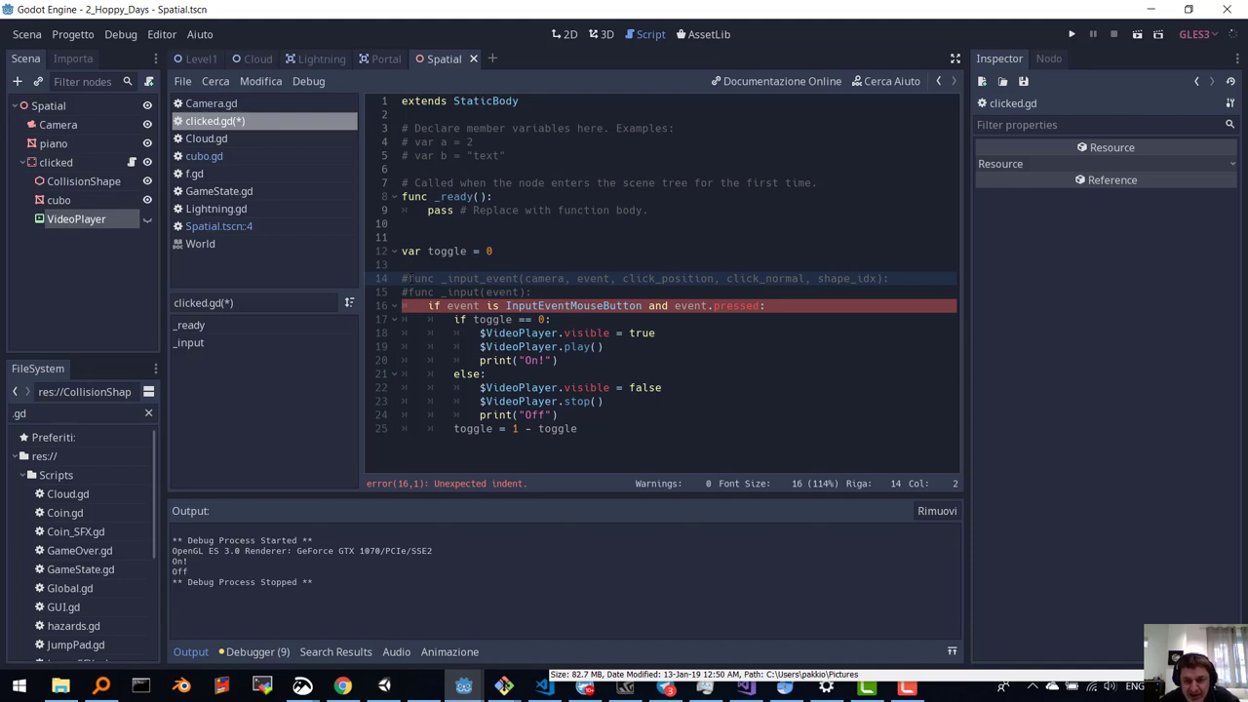
{"action": "key", "text": "BackSpace"}
{"action": "key", "text": "ctrl+s"}
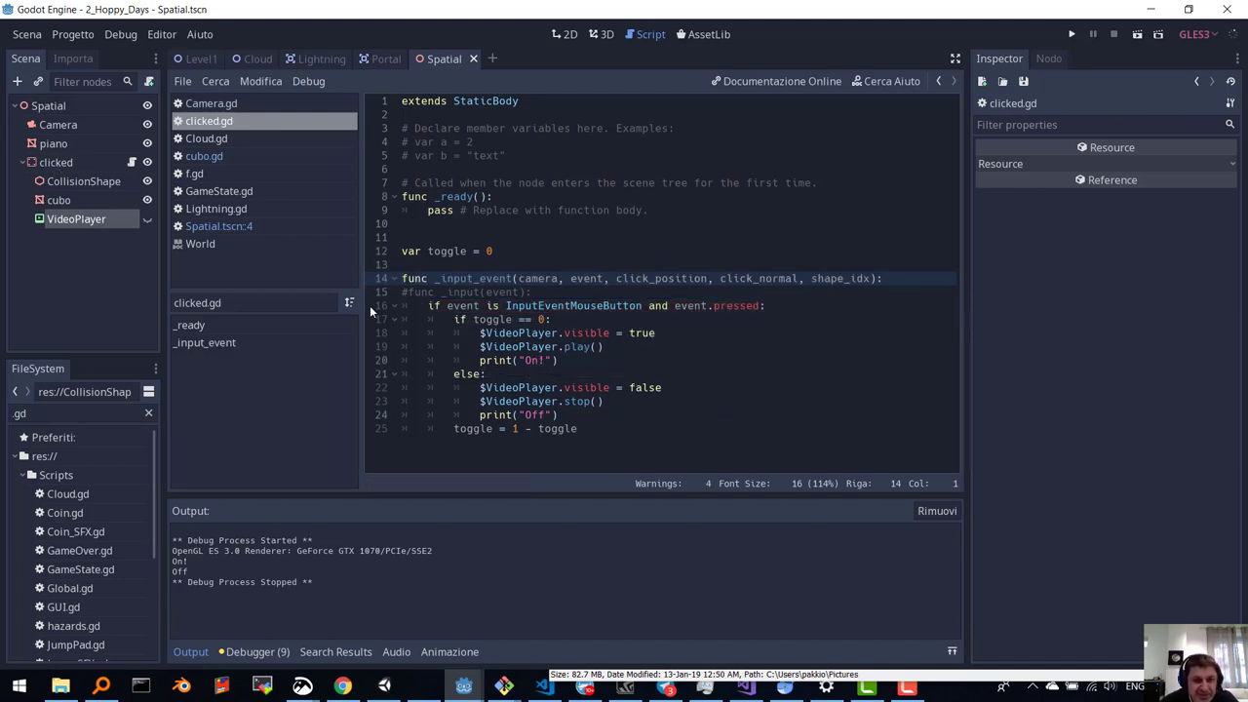
{"action": "left_click", "coordinate": [84, 222]}
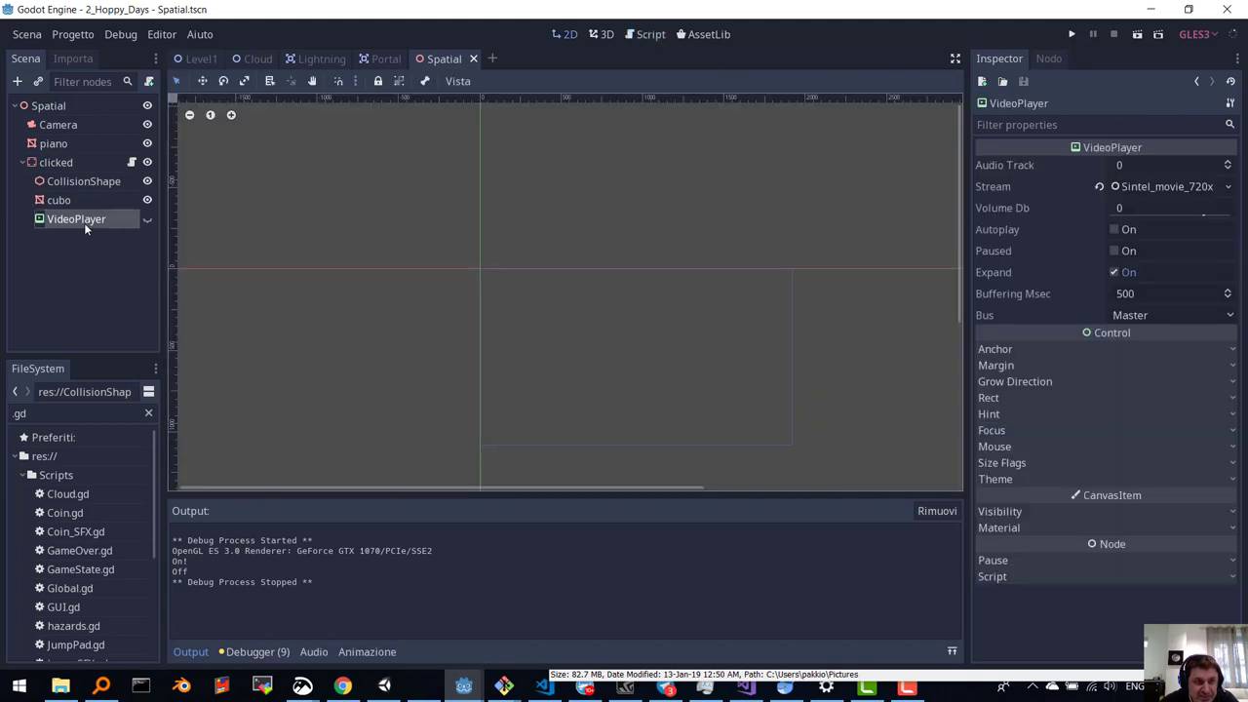
- Unhide the VideoPlayer, shrink its video rectangle by dragging the corner, and run the scene
{"action": "left_click", "coordinate": [147, 222]}
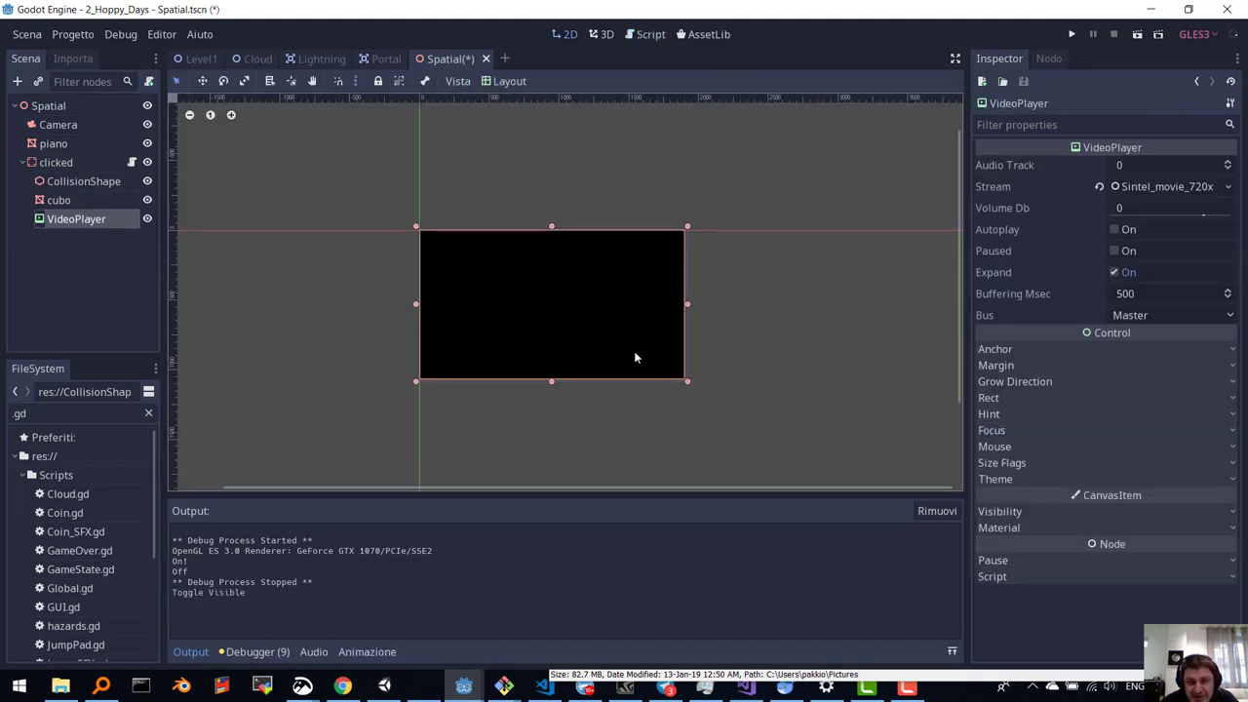
{"action": "left_click_drag", "start_coordinate": [688, 383], "coordinate": [551, 323]}
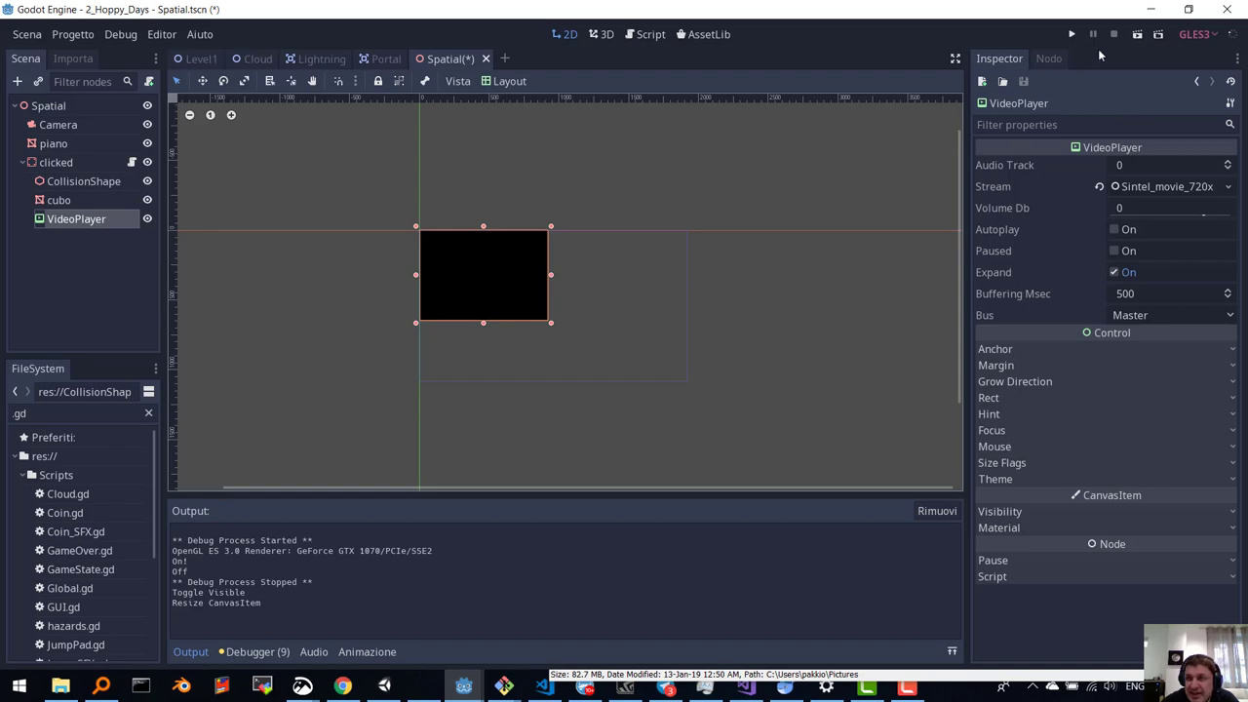
{"action": "left_click", "coordinate": [1135, 35]}
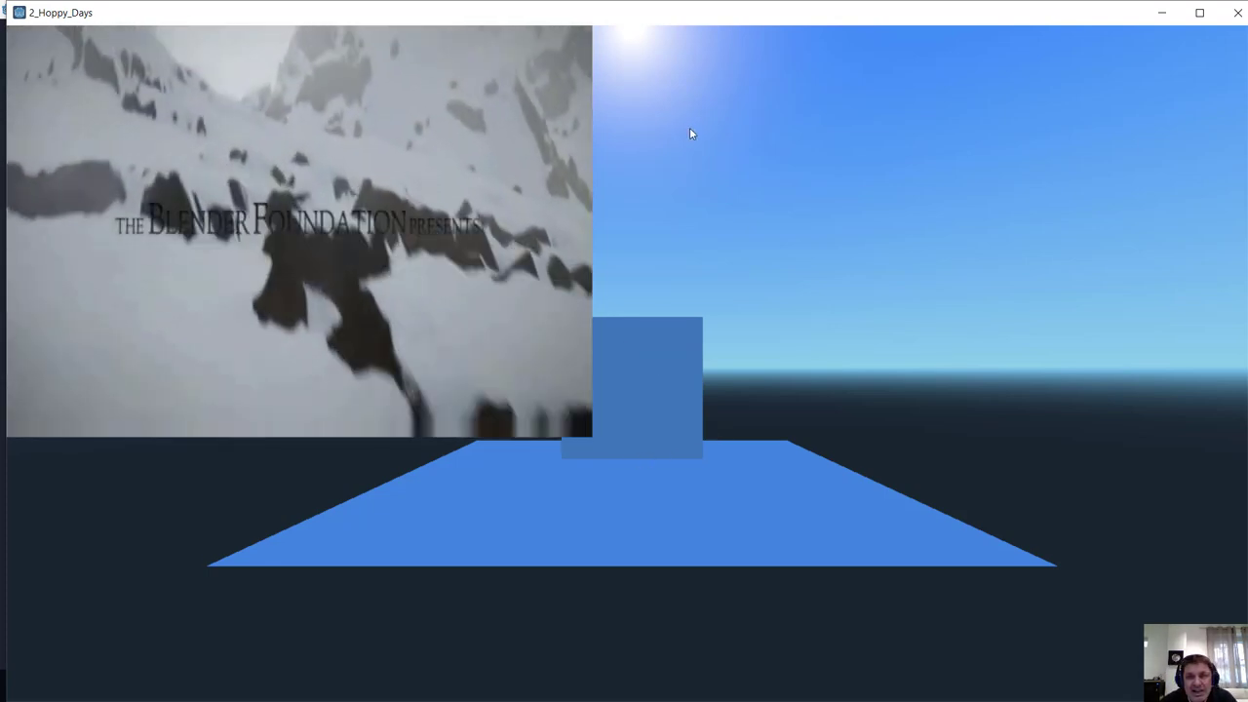
- Close the running 2_Hoppy_Days game window to return to the editor
{"action": "left_click", "coordinate": [1237, 13]}
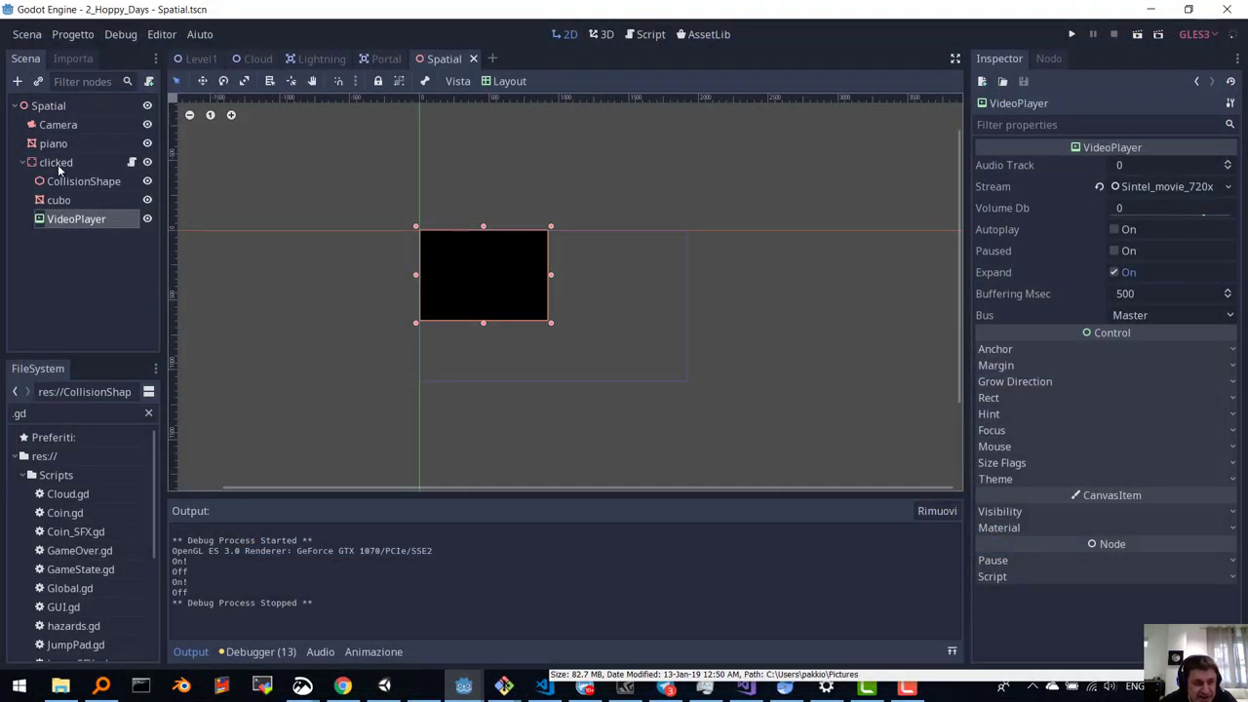
- Bring Chrome forward and switch to the Online-Convert tab showing the finished Intro-Dark.ogv
{"action": "left_click", "coordinate": [347, 687]}
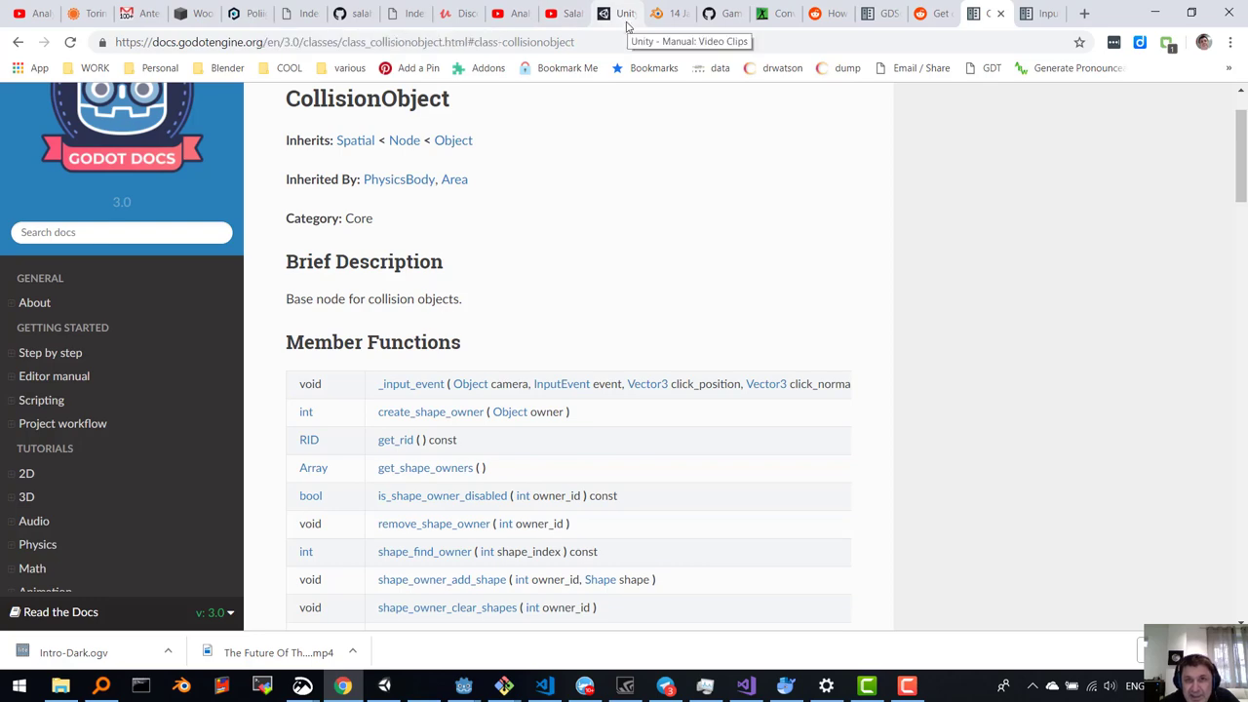
{"action": "left_click", "coordinate": [780, 14]}
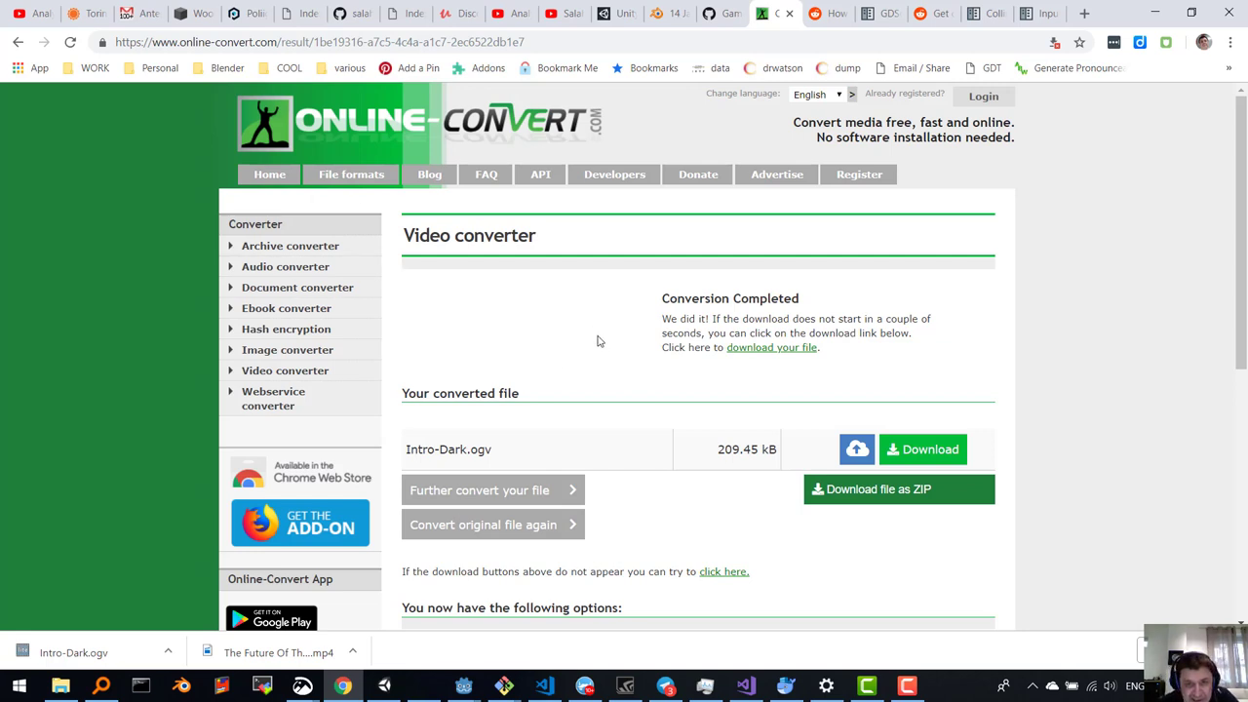
- In a new tab, search Google for 'convert mp4 to ogv'
{"action": "left_click", "coordinate": [1084, 14]}
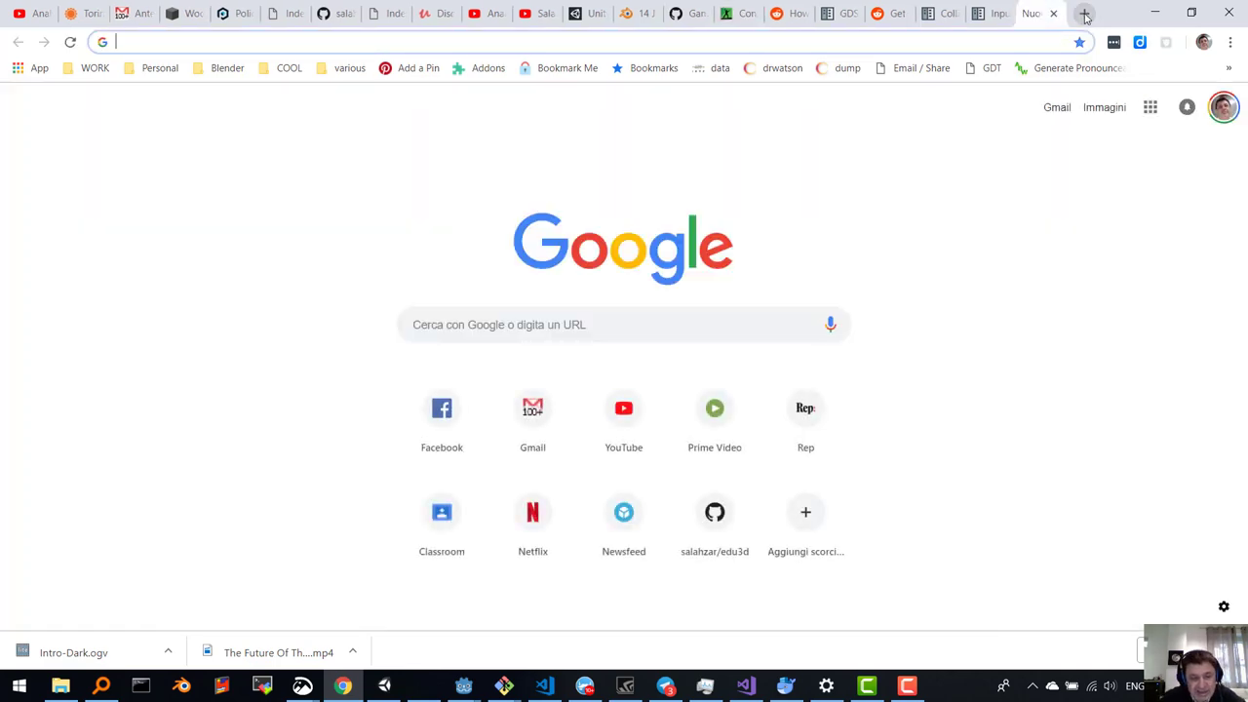
{"action": "type", "text": "audacity c"}
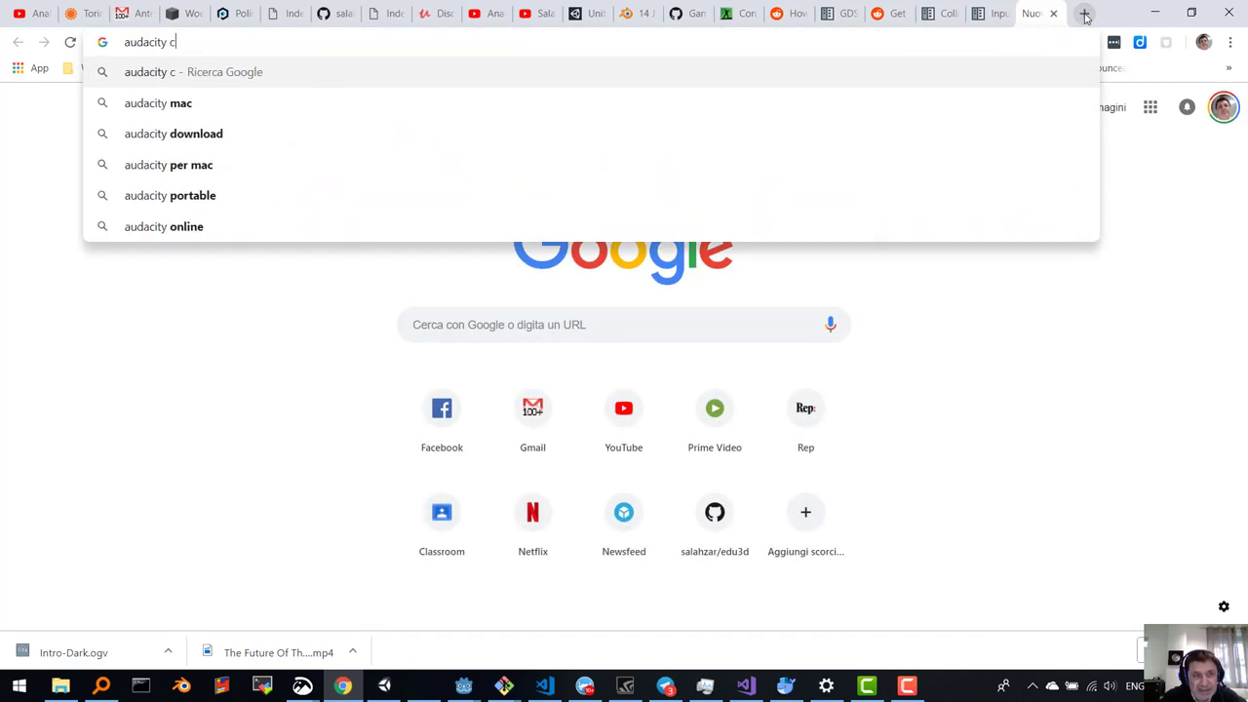
{"action": "type", "text": "onver"}
{"action": "key", "text": "BackSpace"}
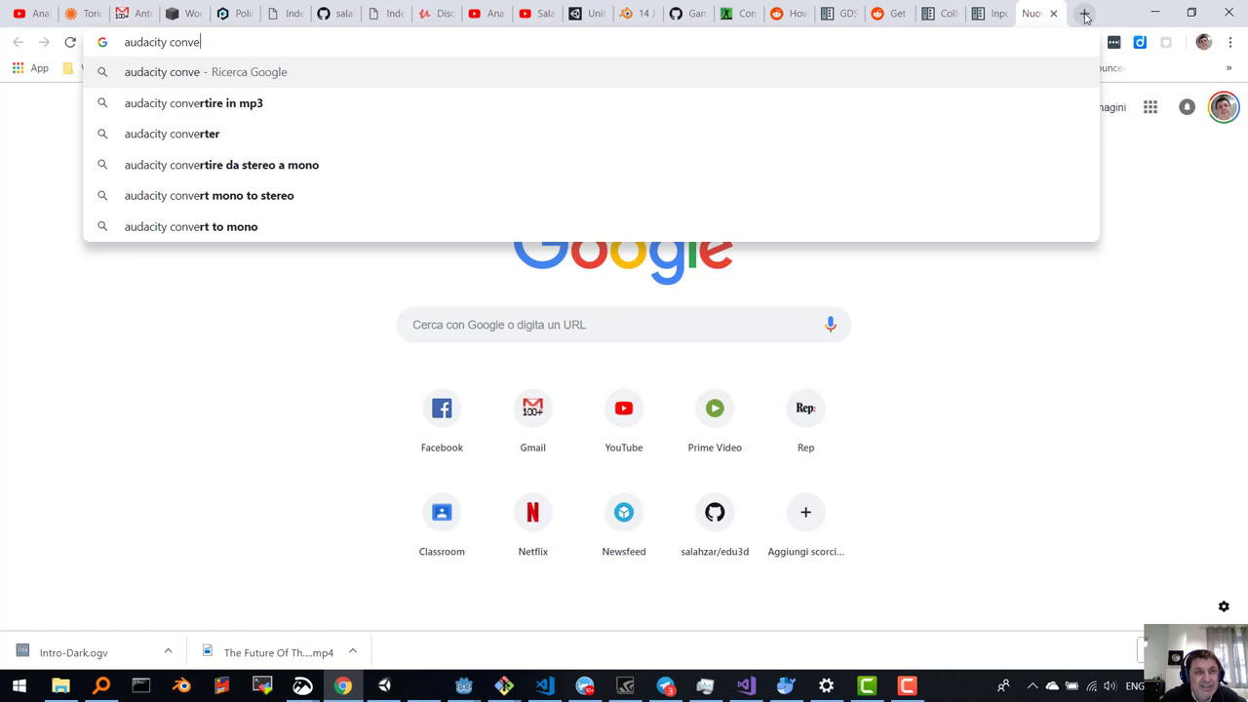
{"action": "key", "text": "BackSpace"}
{"action": "key", "text": "BackSpace"}
{"action": "key", "text": "BackSpace"}
{"action": "key", "text": "BackSpace"}
{"action": "key", "text": "BackSpace"}
{"action": "key", "text": "BackSpace"}
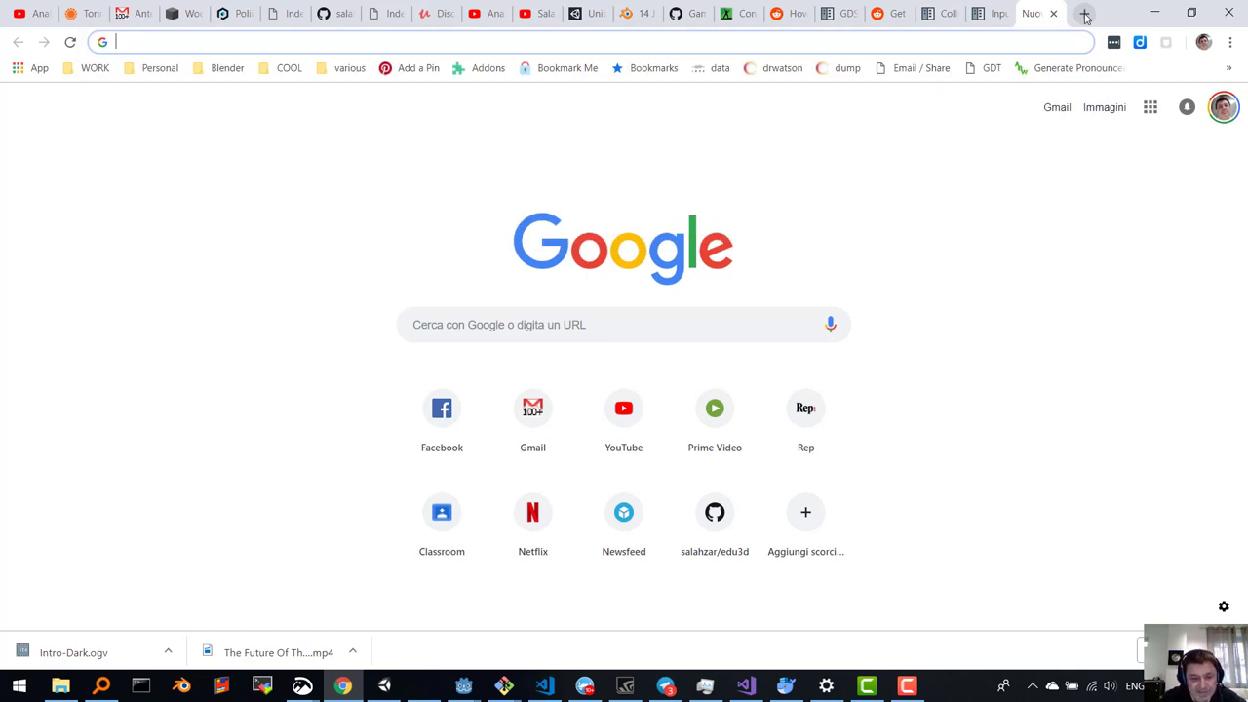
{"action": "type", "text": "convert"}
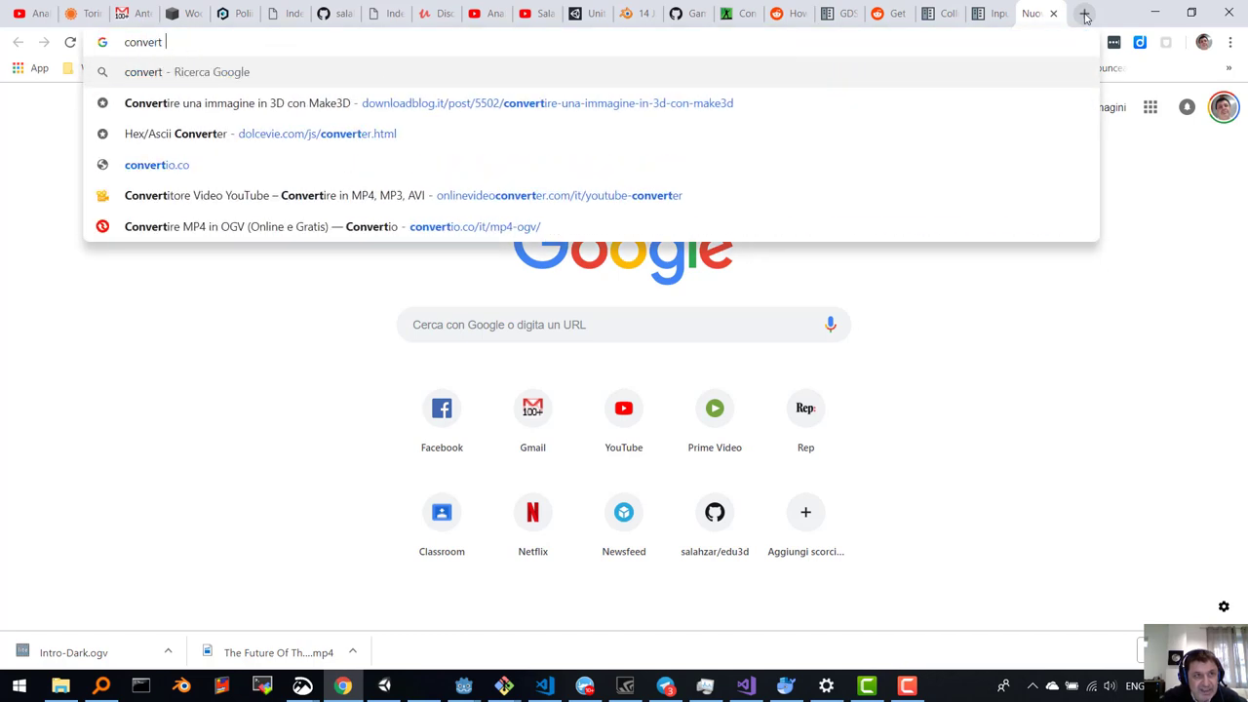
{"action": "type", "text": " mp4 to o"}
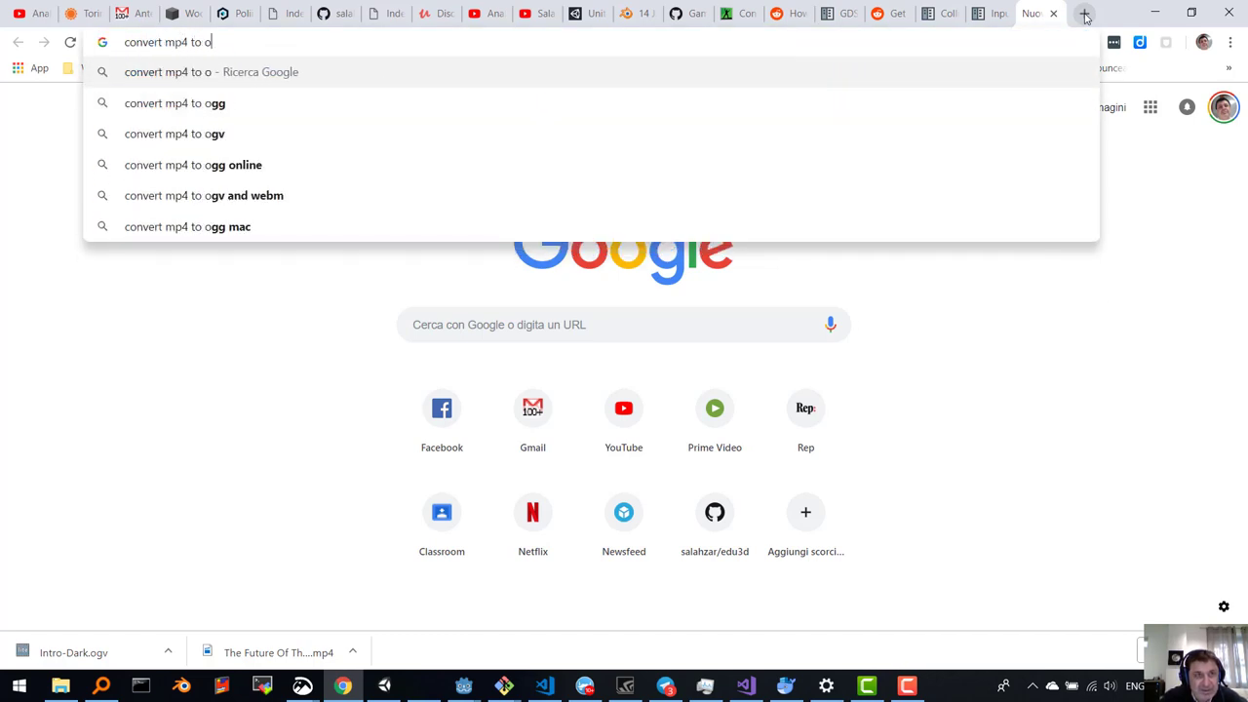
{"action": "type", "text": "v"}
{"action": "key", "text": "BackSpace"}
{"action": "type", "text": "gv"}
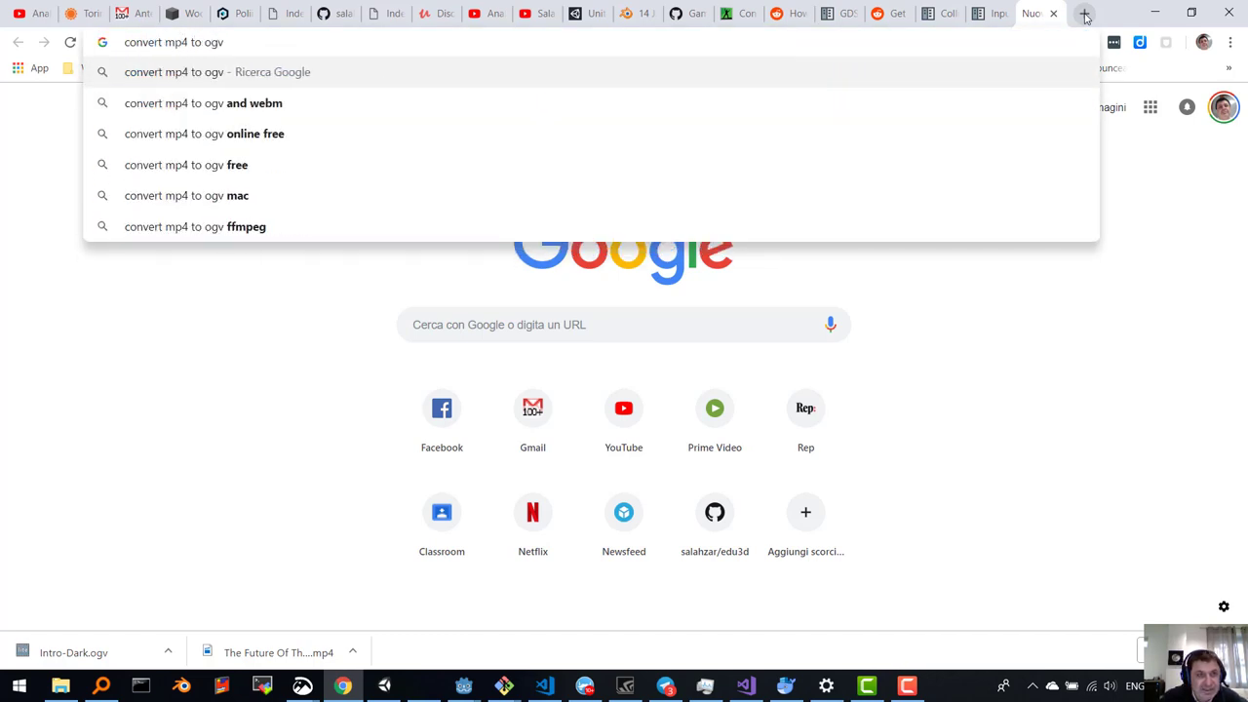
{"action": "key", "text": "Return"}
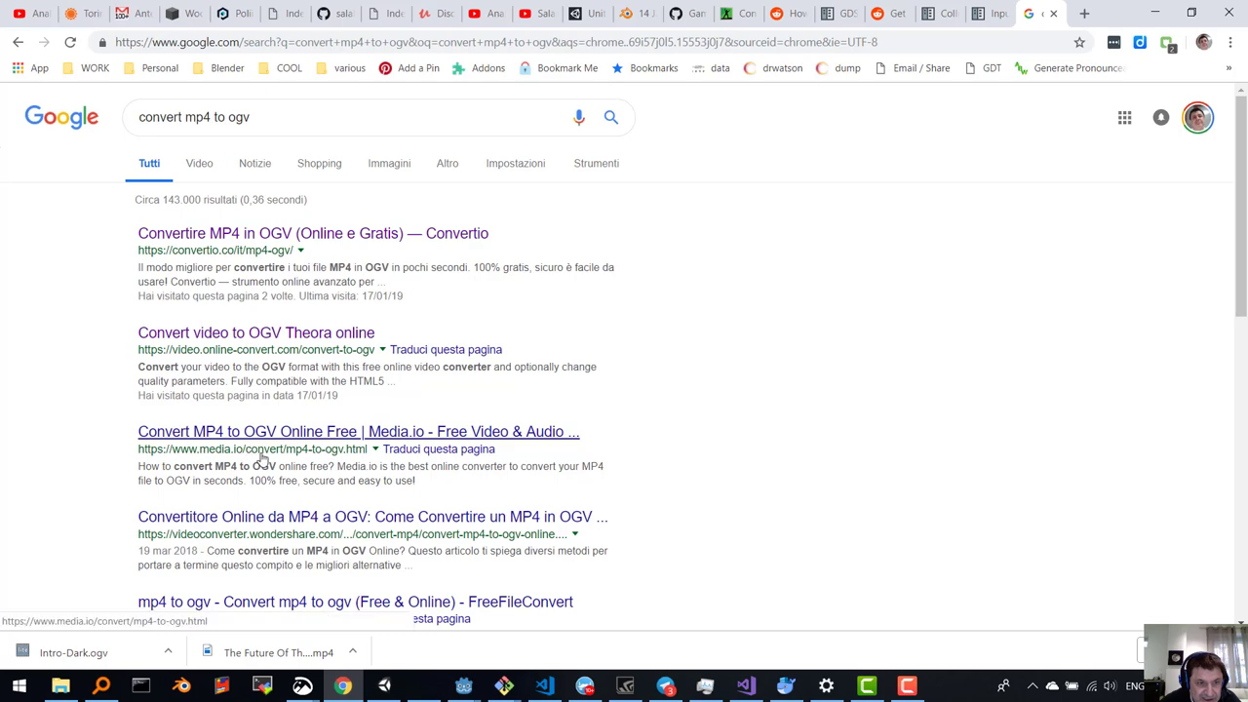
- Scroll through the search results, led by the Convertio and Online-Convert converters
{"action": "scroll", "coordinate": [251, 458], "scroll_direction": "down", "scroll_amount": 1}
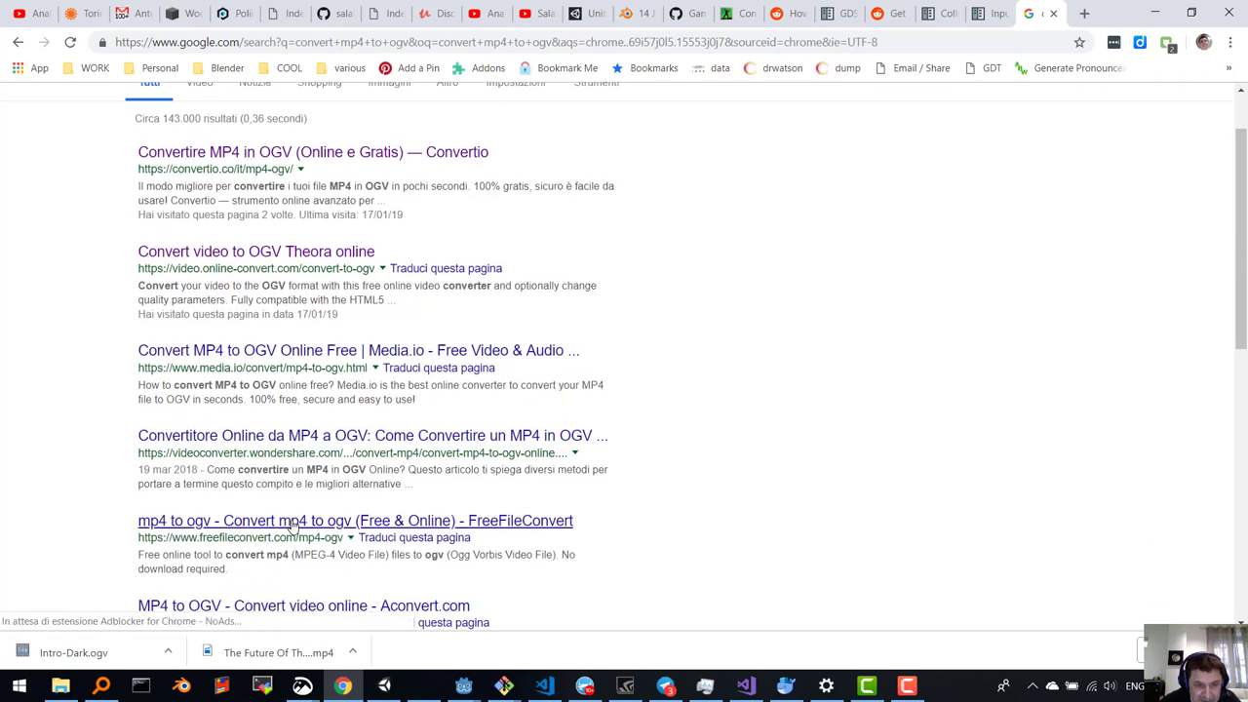
{"action": "scroll", "coordinate": [248, 525], "scroll_direction": "down", "scroll_amount": 1}
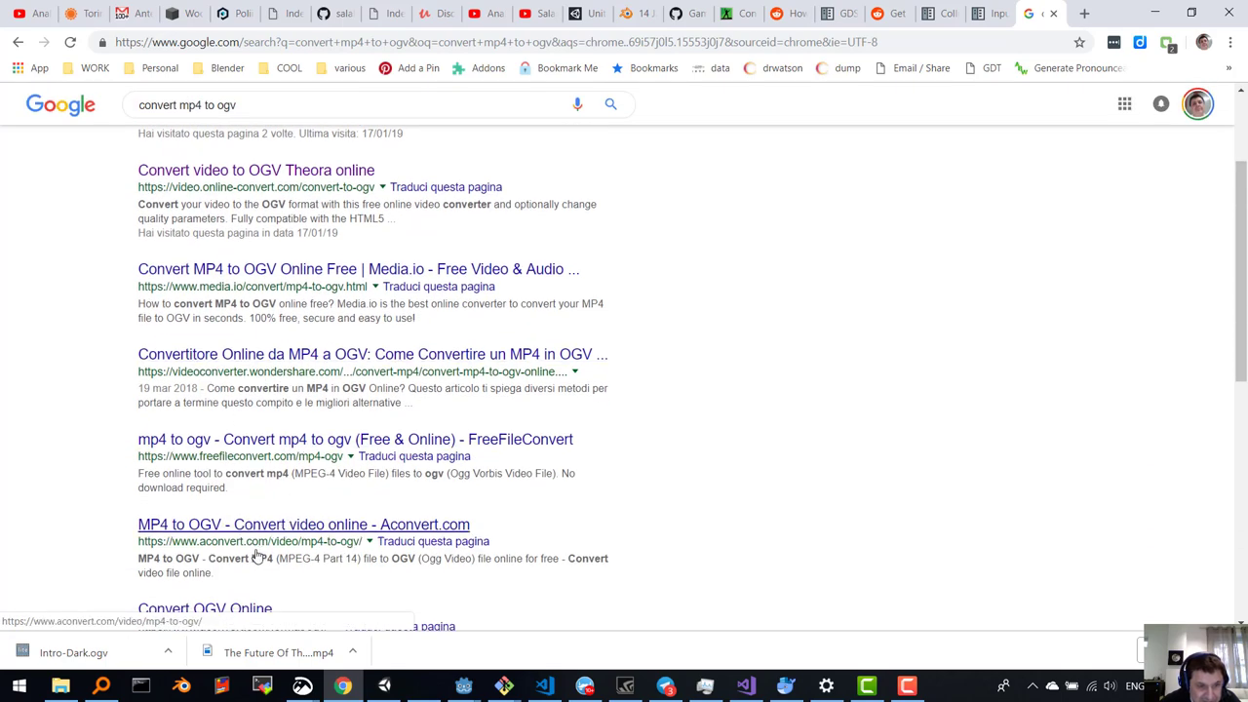
{"action": "scroll", "coordinate": [260, 538], "scroll_direction": "down", "scroll_amount": 2}
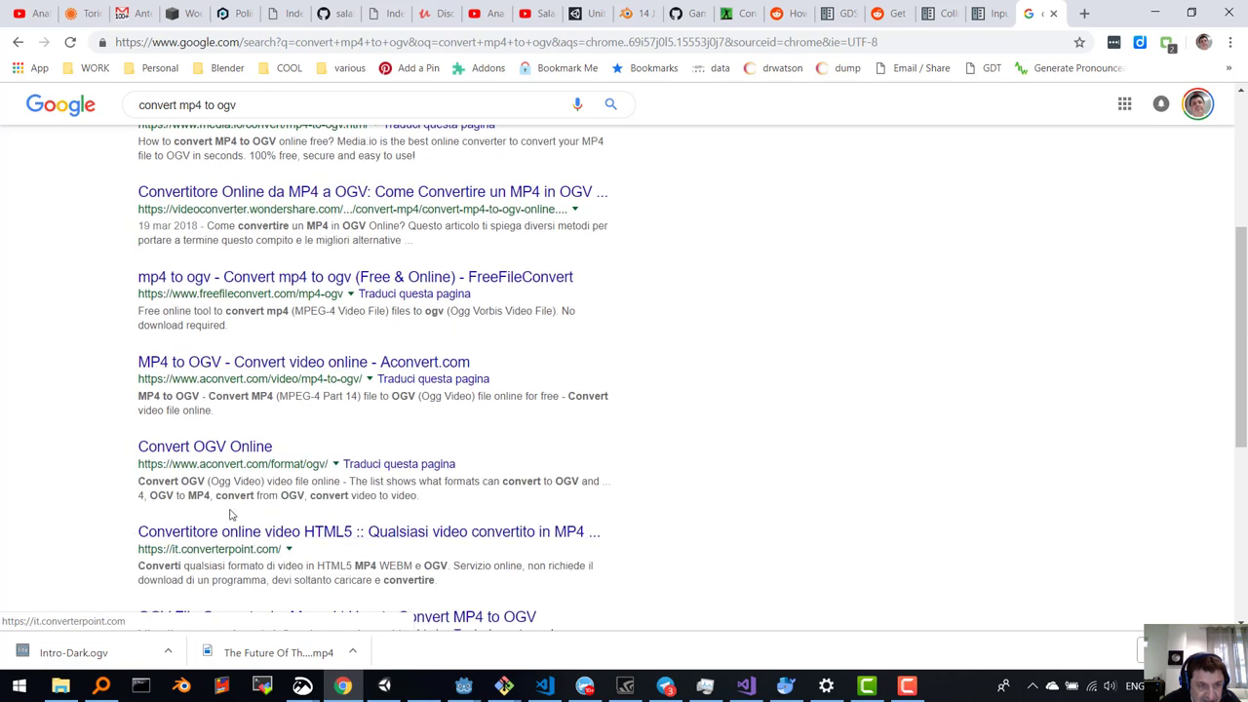
{"action": "scroll", "coordinate": [123, 484], "scroll_direction": "down", "scroll_amount": 1}
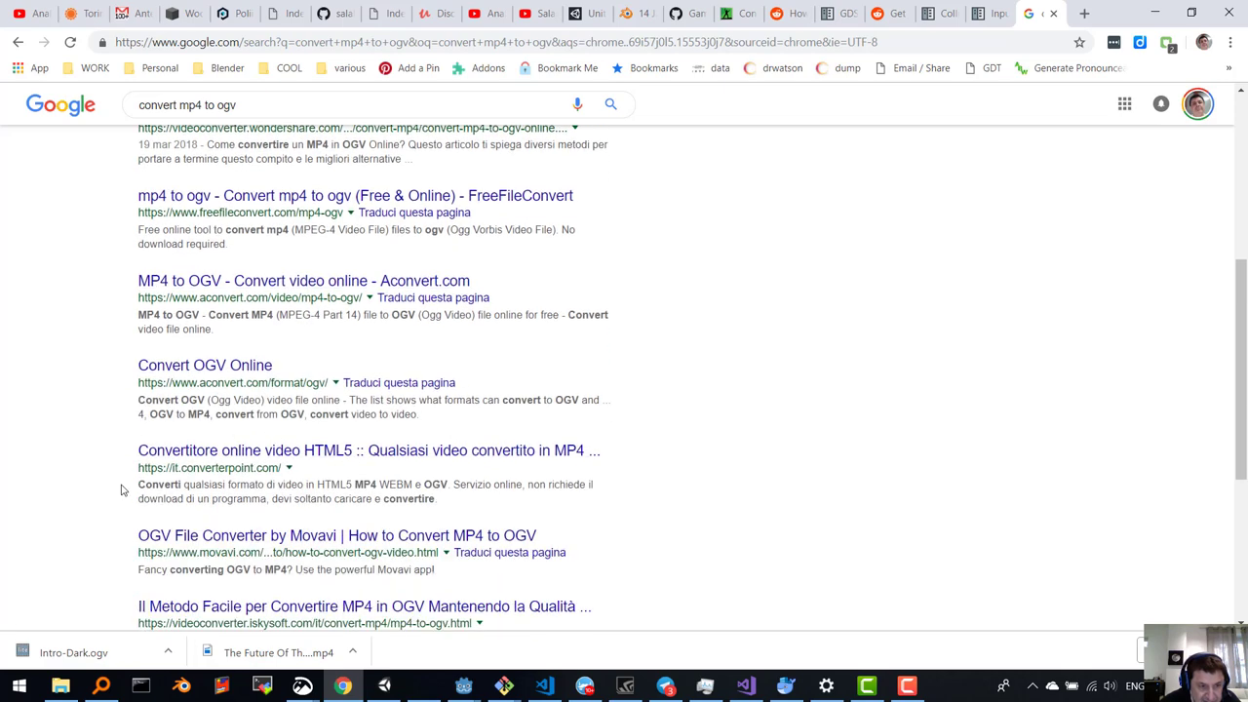
{"action": "scroll", "coordinate": [123, 490], "scroll_direction": "down", "scroll_amount": 1}
{"action": "scroll", "coordinate": [212, 525], "scroll_direction": "down", "scroll_amount": 1}
{"action": "scroll", "coordinate": [214, 520], "scroll_direction": "up", "scroll_amount": 4}
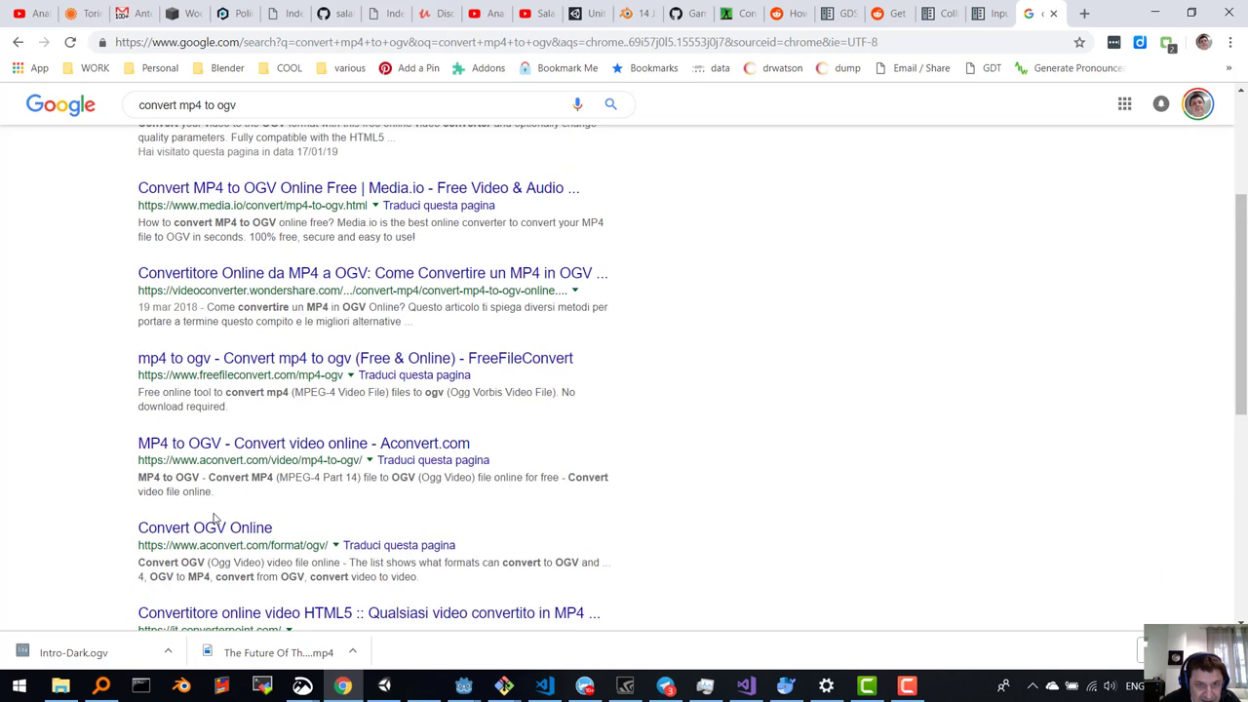
{"action": "scroll", "coordinate": [215, 520], "scroll_direction": "up", "scroll_amount": 3}
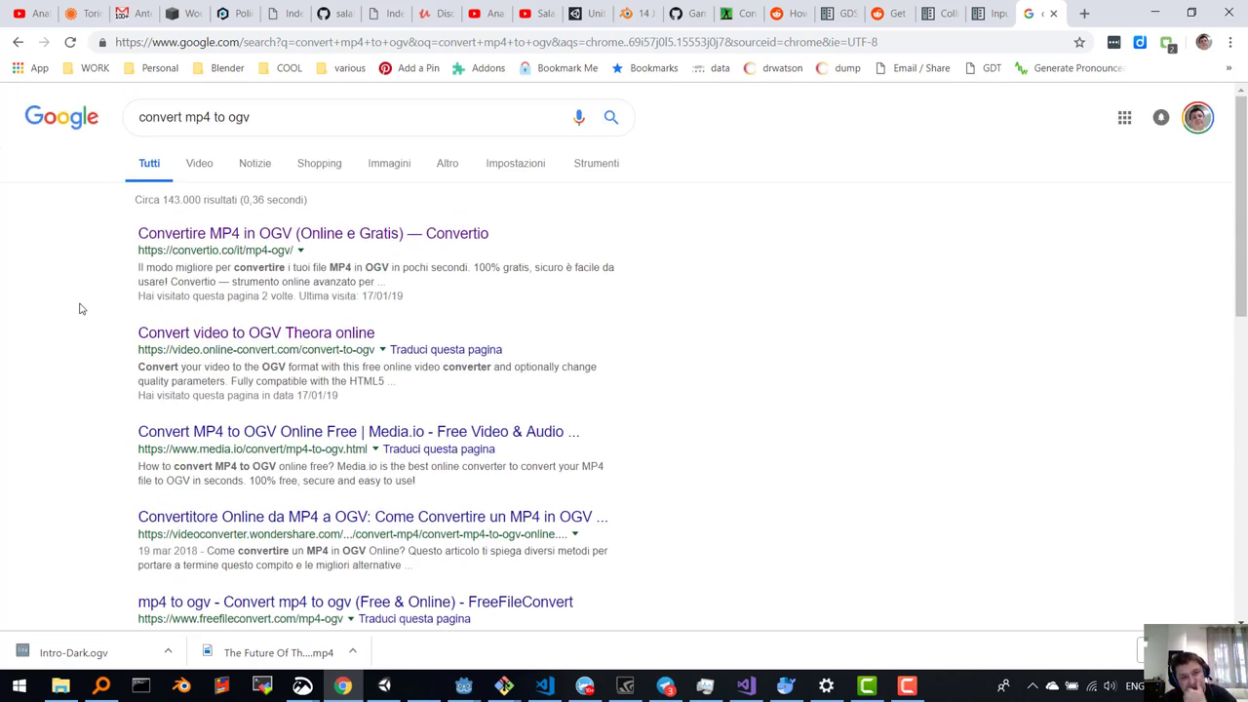